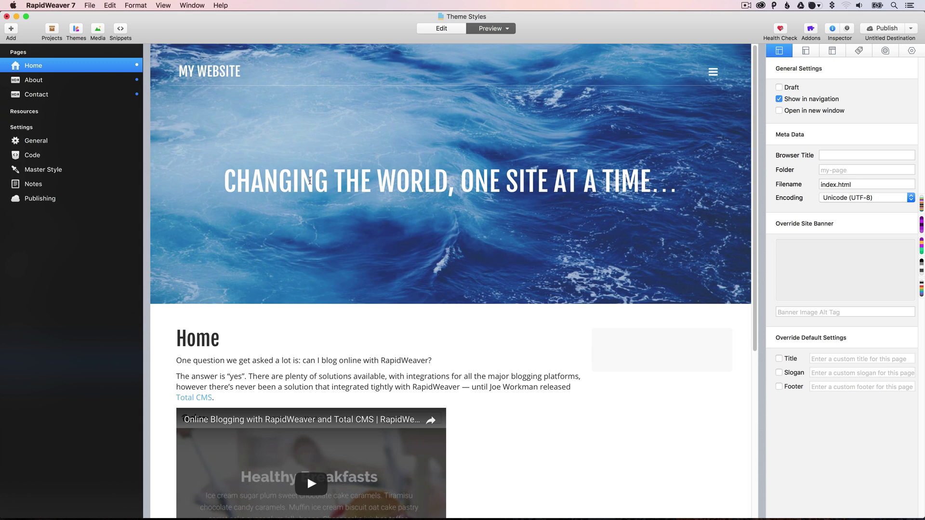
Preview the About and Contact pages, browse the available site themes, then return to Home
{"action": "left_click", "coordinate": [37, 80]}
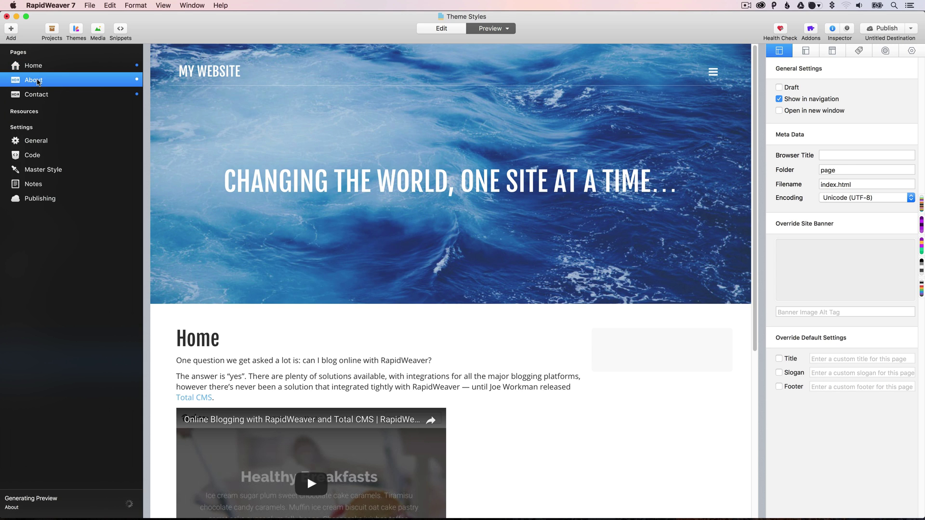
{"action": "left_click", "coordinate": [38, 96]}
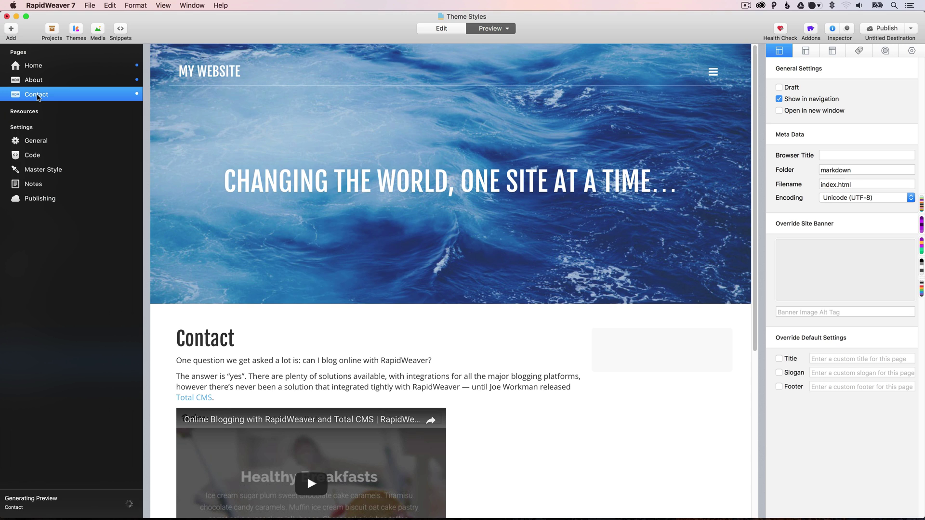
{"action": "left_click", "coordinate": [76, 32]}
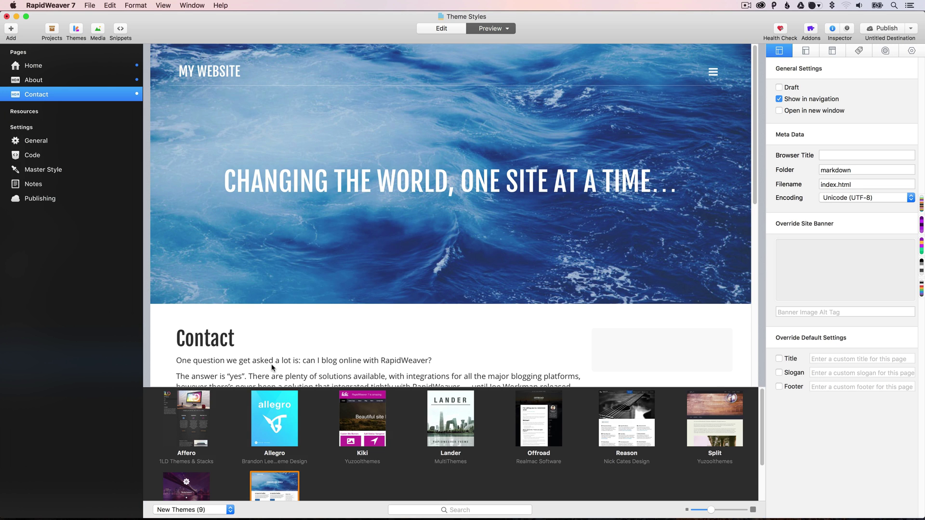
{"action": "scroll", "coordinate": [271, 434], "scroll_direction": "down", "scroll_amount": 3}
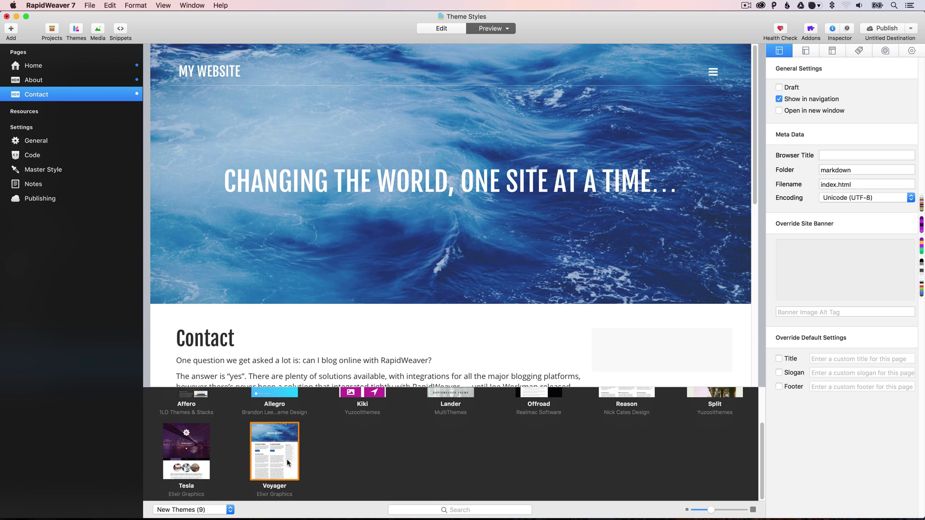
{"action": "left_click", "coordinate": [76, 30]}
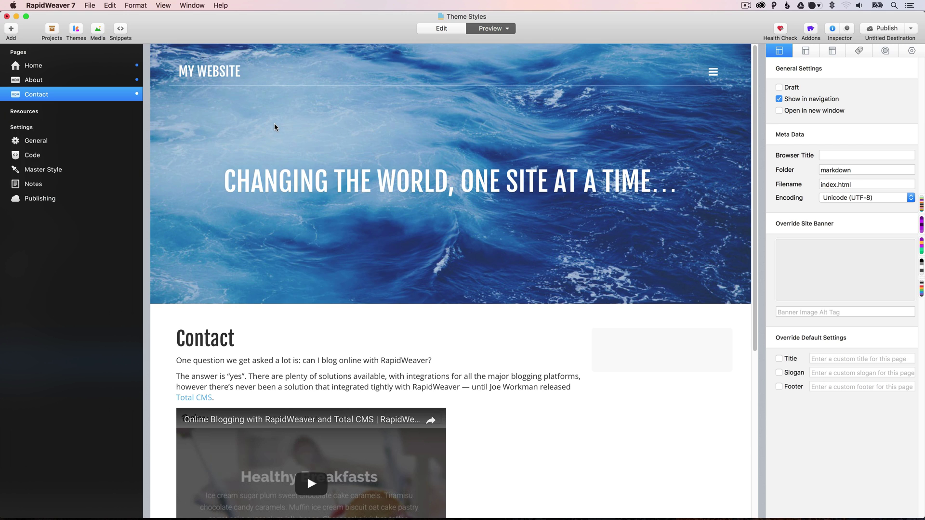
{"action": "left_click", "coordinate": [90, 81]}
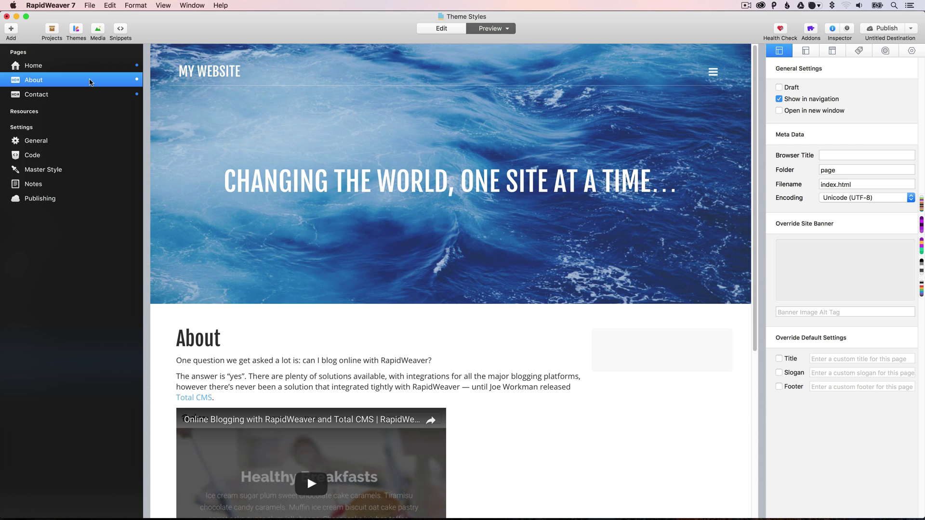
{"action": "left_click", "coordinate": [87, 68]}
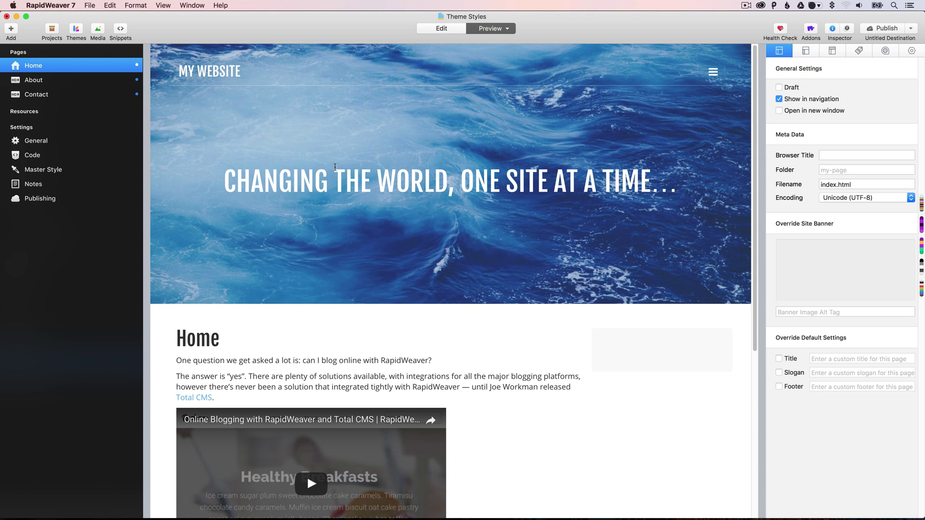
Turn off Uppercase Slogan in the Master Style and check Home, About and Contact
{"action": "left_click", "coordinate": [57, 172]}
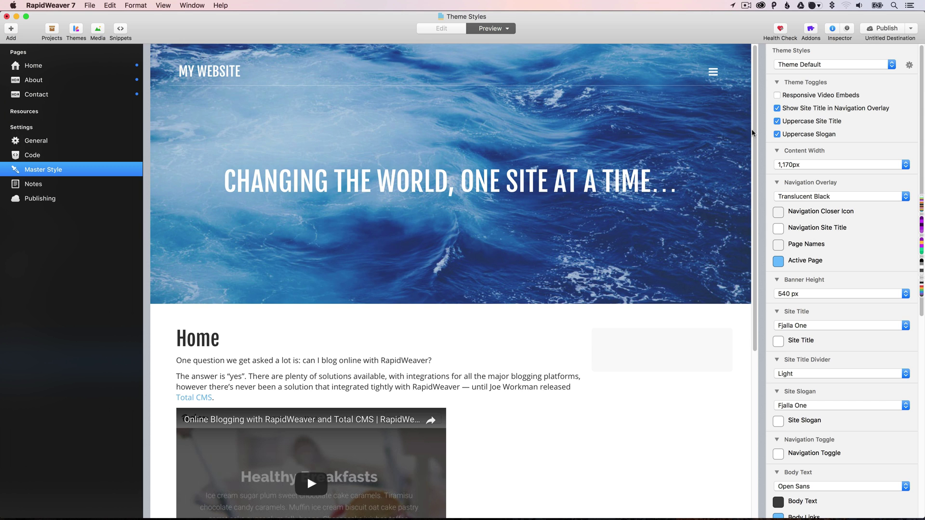
{"action": "left_click", "coordinate": [777, 135]}
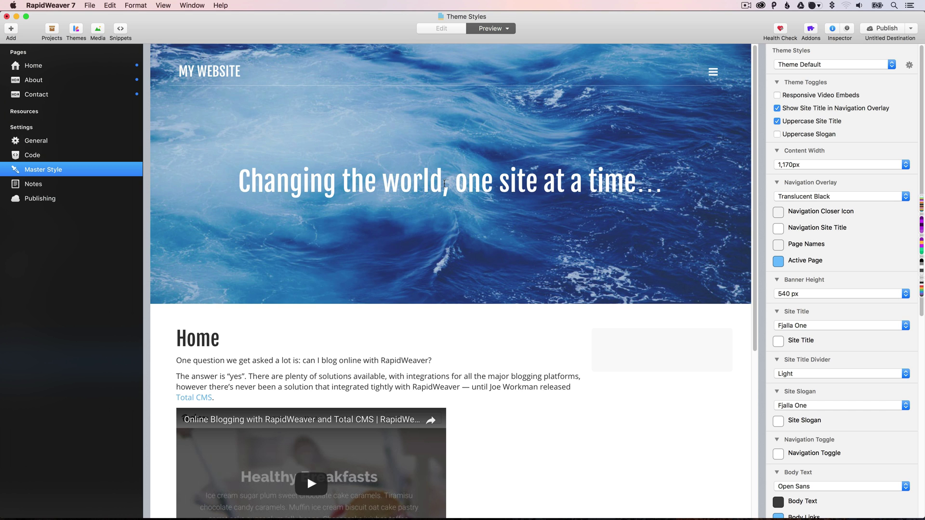
{"action": "left_click", "coordinate": [43, 66]}
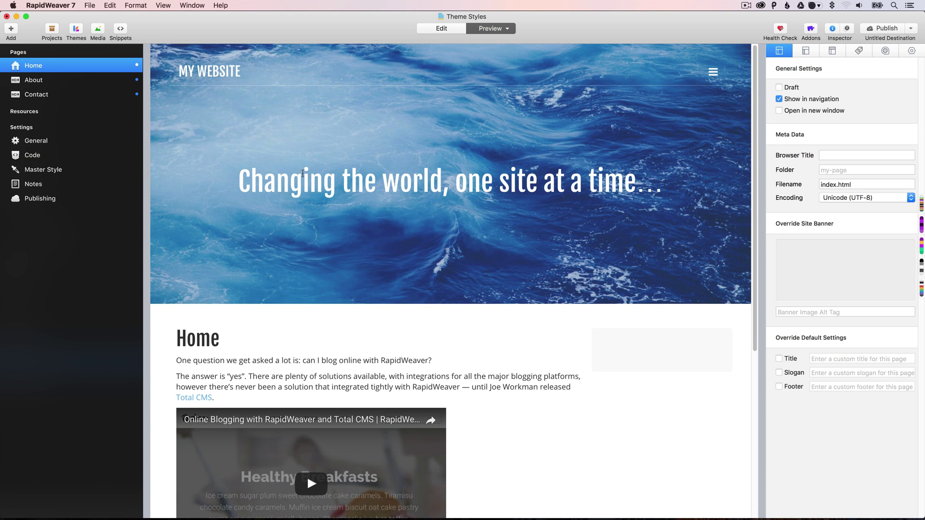
{"action": "left_click", "coordinate": [45, 81]}
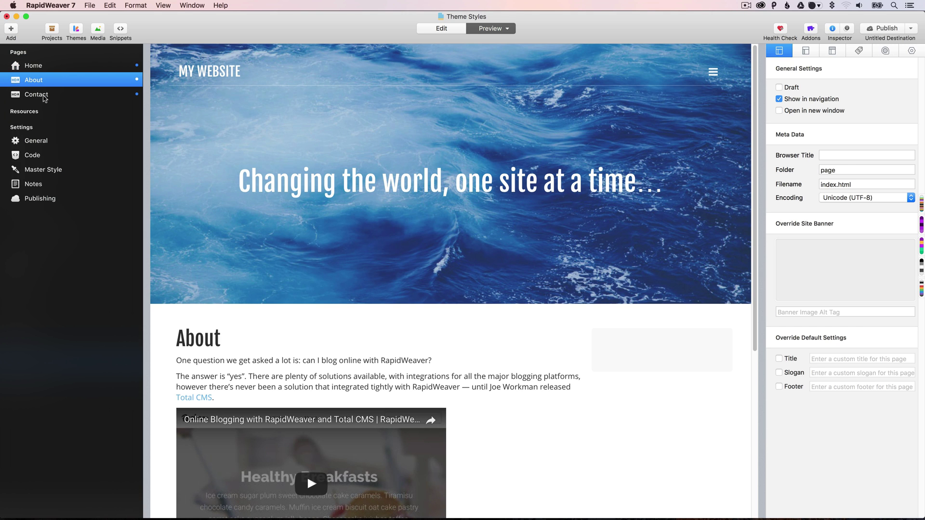
{"action": "left_click", "coordinate": [43, 96]}
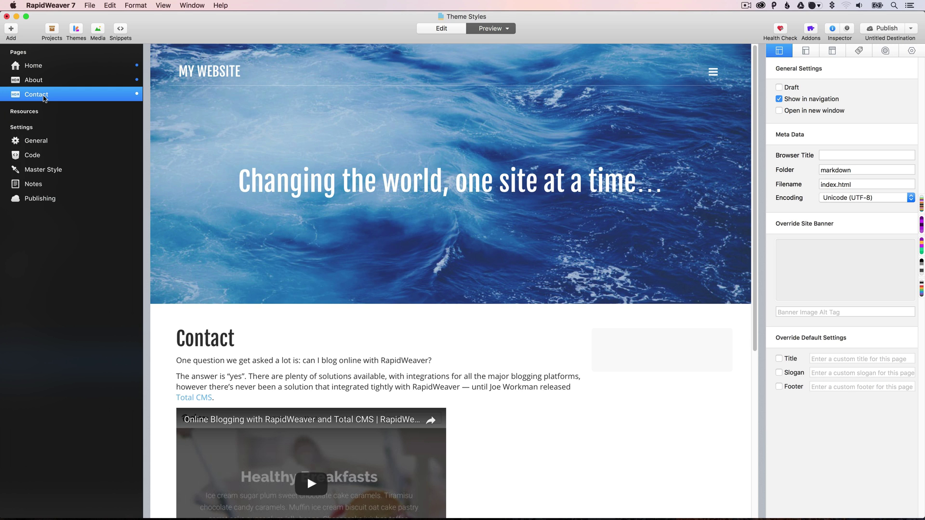
Set the Master Style content width to 970px, preview Home, About and Contact, and return to Master Style
{"action": "left_click", "coordinate": [49, 166]}
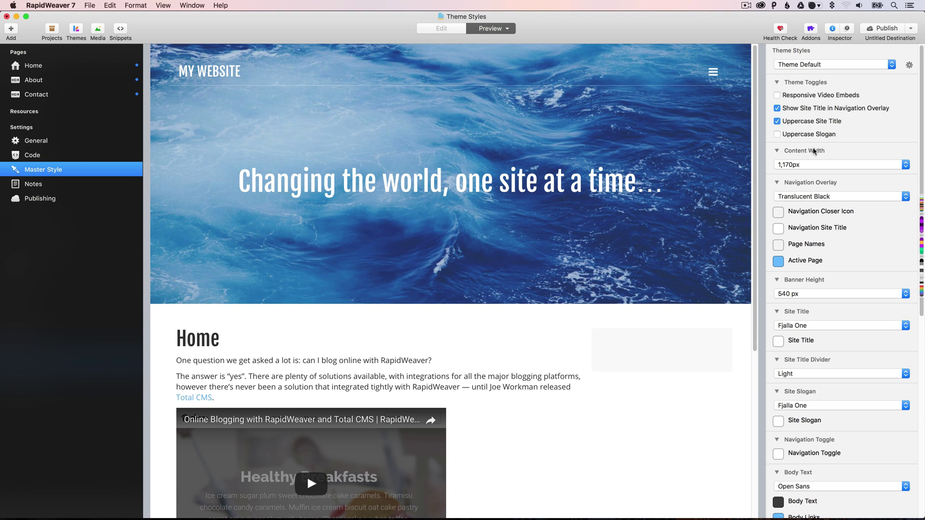
{"action": "left_click", "coordinate": [813, 166]}
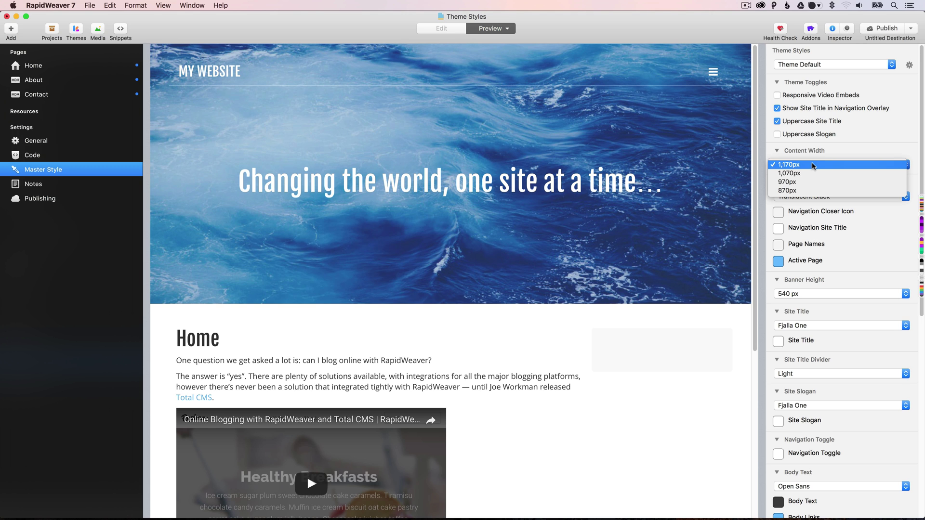
{"action": "left_click", "coordinate": [813, 182]}
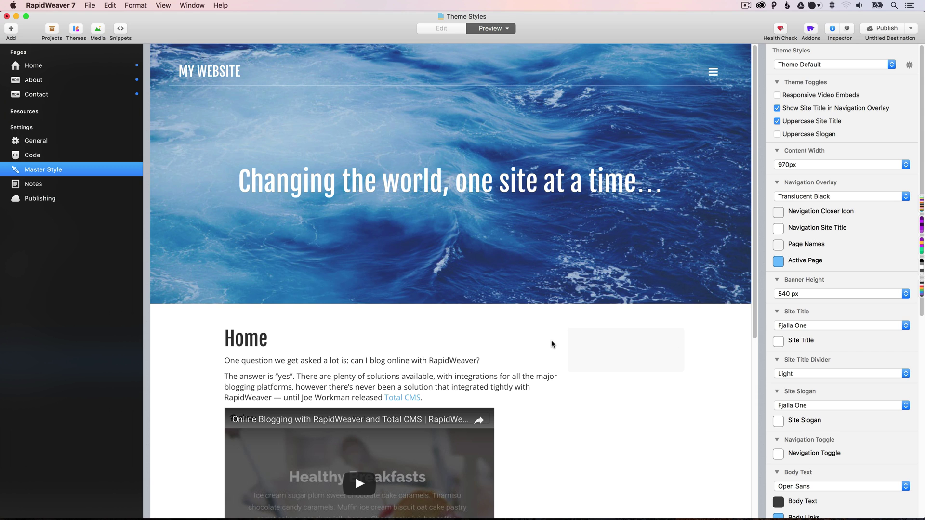
{"action": "left_click", "coordinate": [51, 66]}
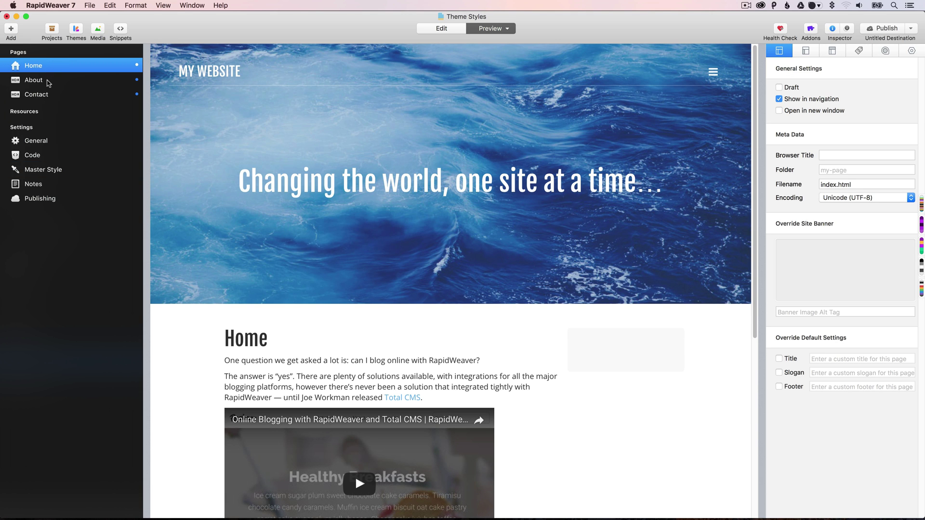
{"action": "left_click", "coordinate": [48, 81]}
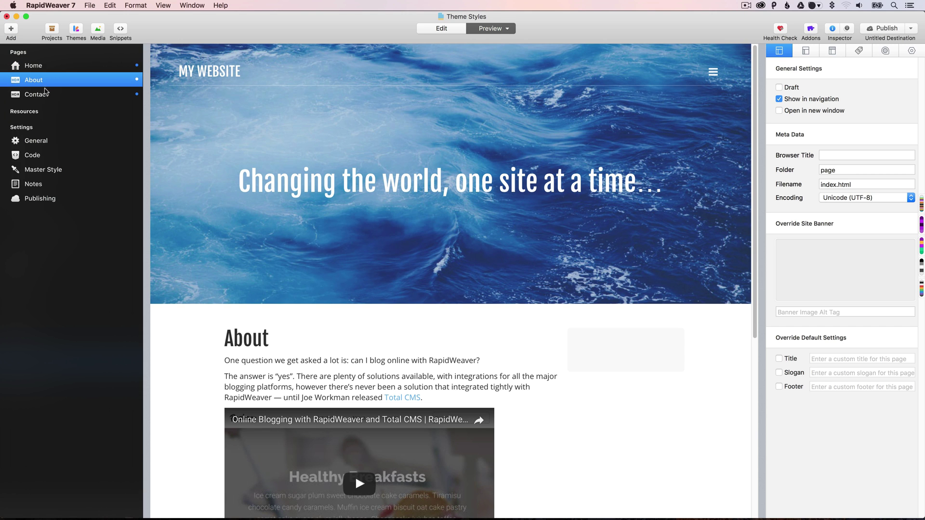
{"action": "left_click", "coordinate": [43, 95]}
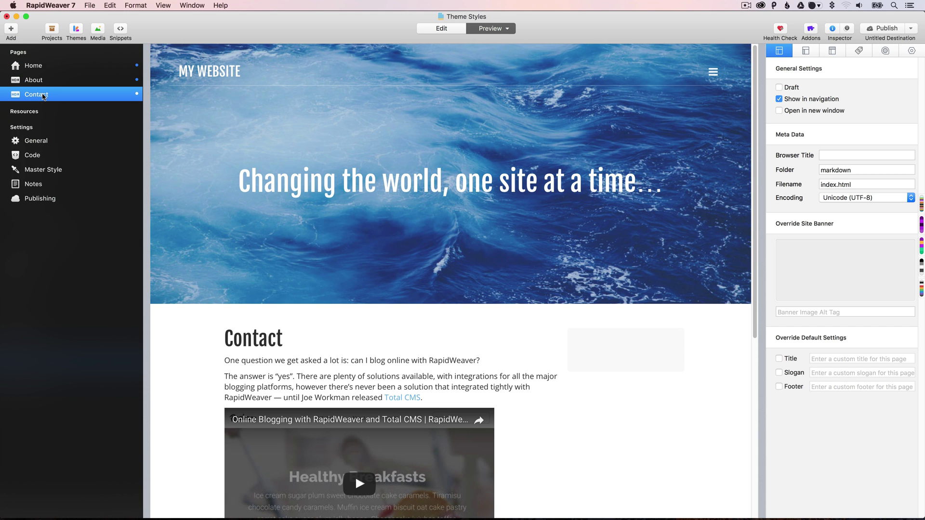
{"action": "left_click", "coordinate": [53, 171]}
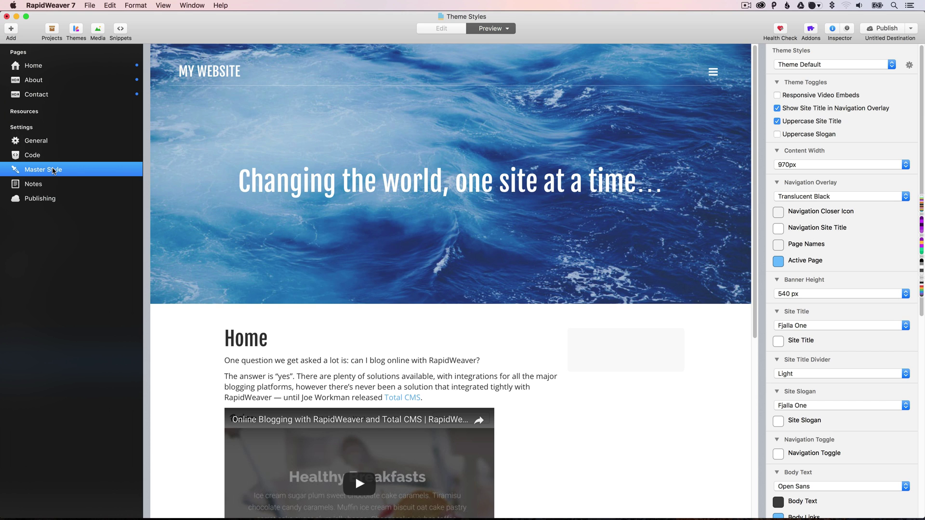
Restore the master content width to 1,170px and hide the sidebar on the pages
{"action": "left_click", "coordinate": [843, 166]}
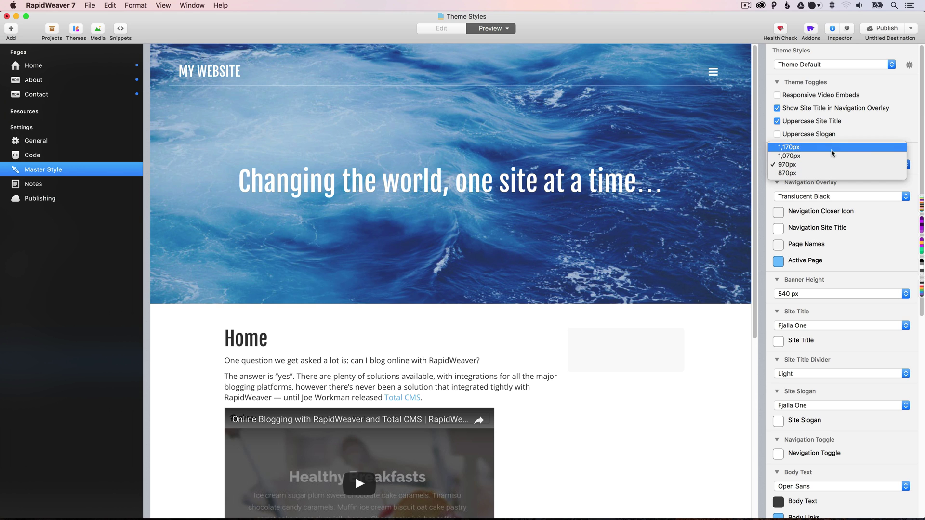
{"action": "left_click", "coordinate": [827, 149]}
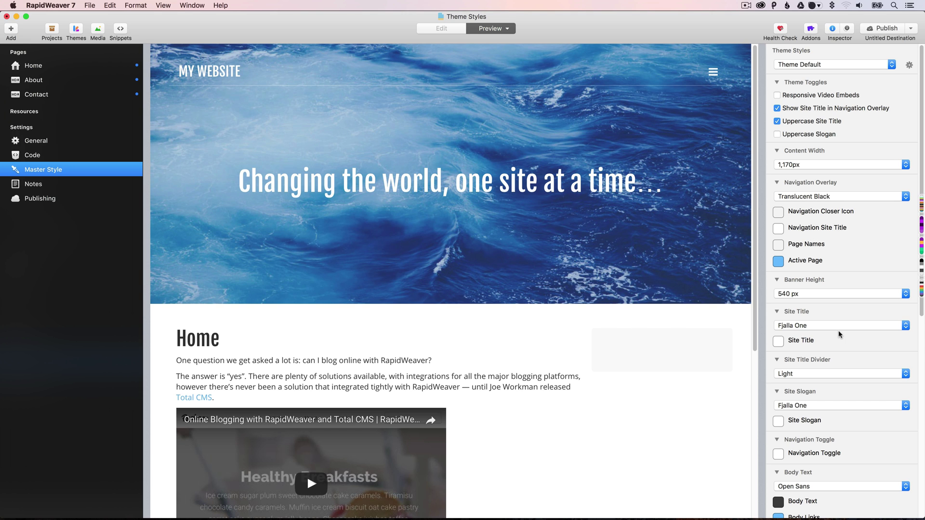
{"action": "scroll", "coordinate": [839, 333], "scroll_direction": "down", "scroll_amount": 15}
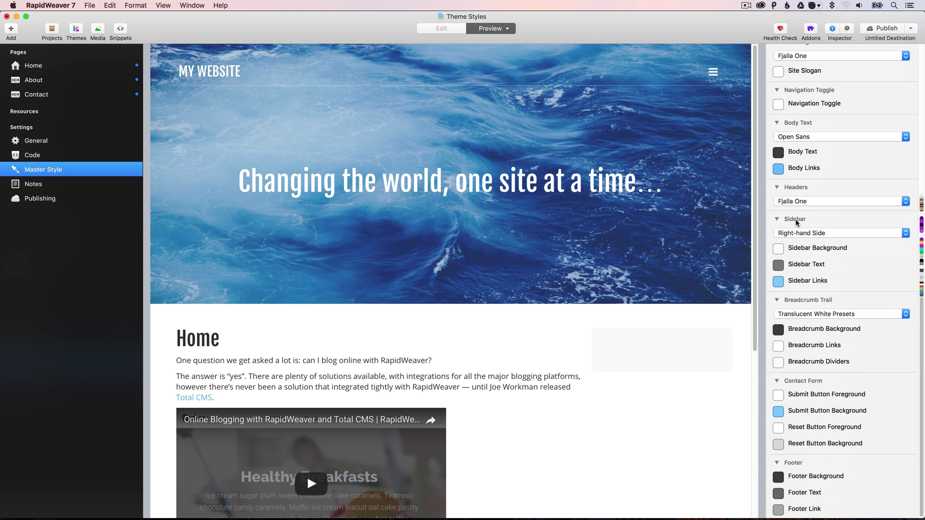
{"action": "left_click", "coordinate": [793, 232]}
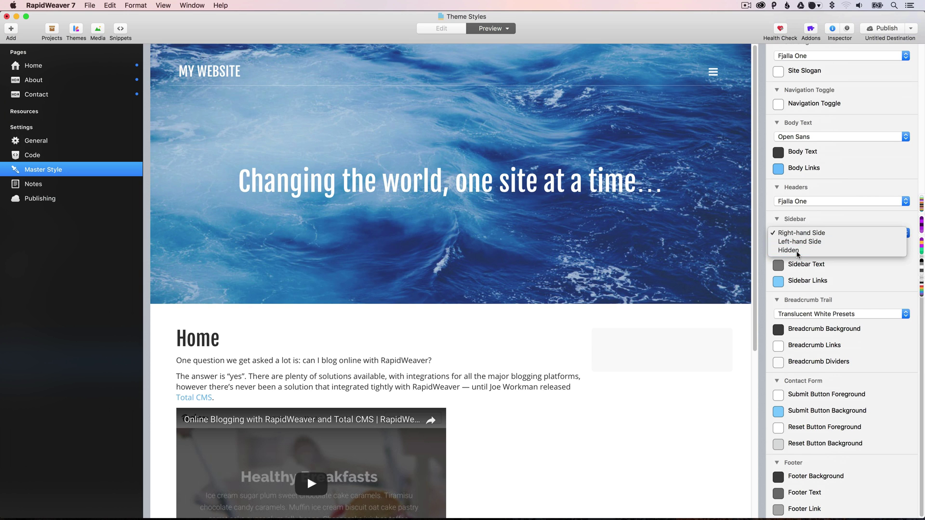
{"action": "left_click", "coordinate": [797, 252]}
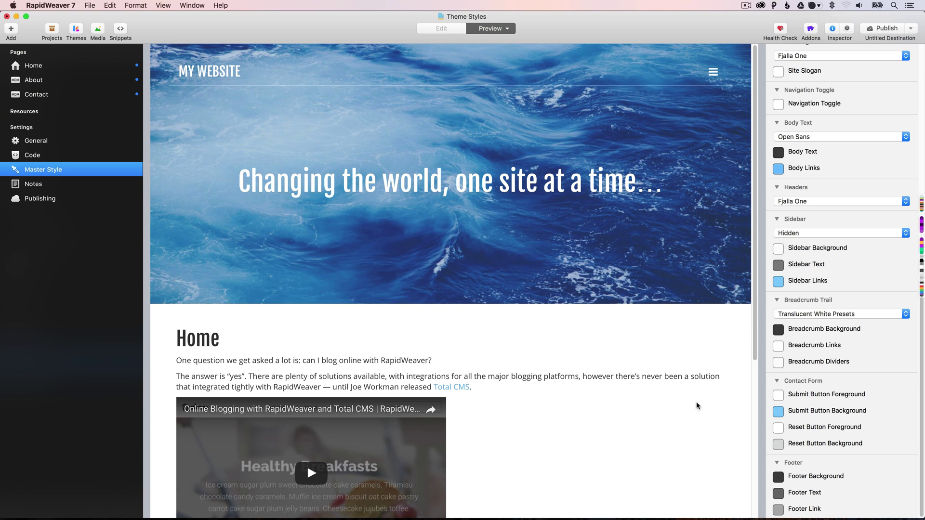
View the Home, About and then Contact pages with their General Settings
{"action": "left_click", "coordinate": [55, 71]}
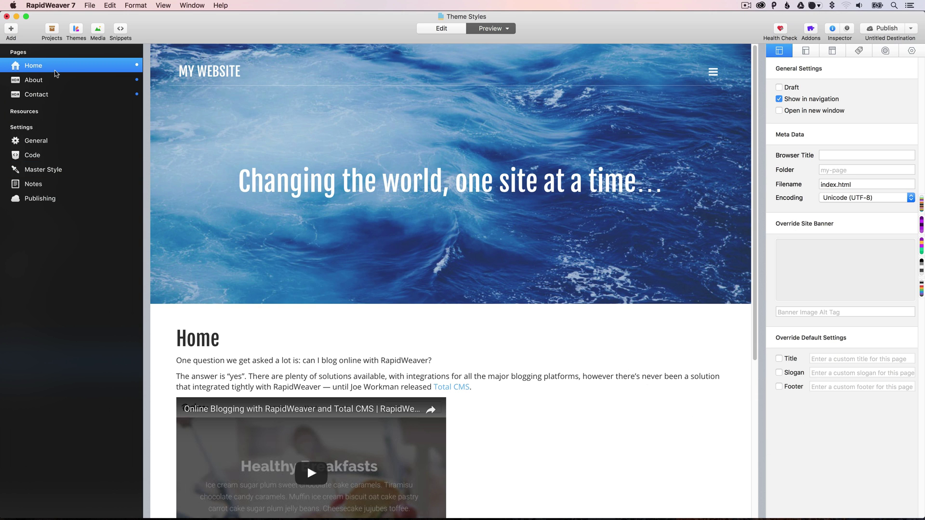
{"action": "left_click", "coordinate": [54, 82]}
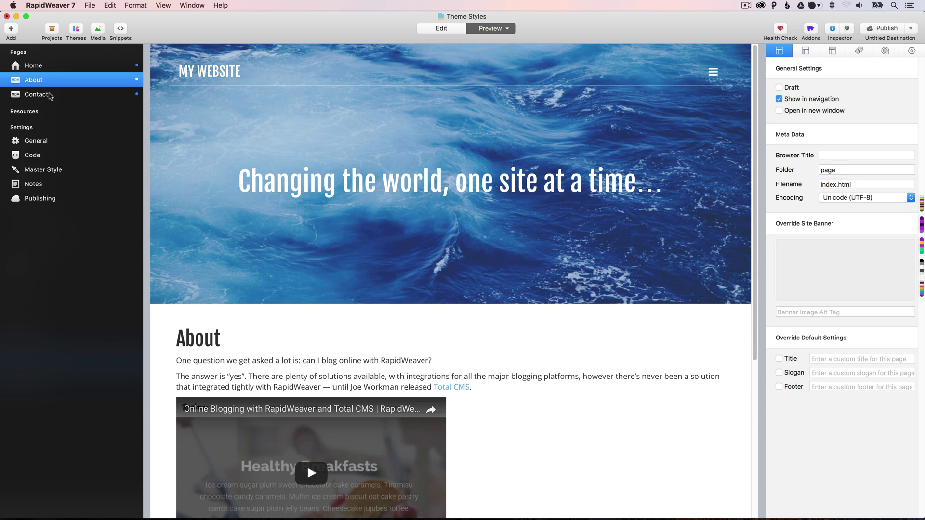
{"action": "left_click", "coordinate": [49, 97]}
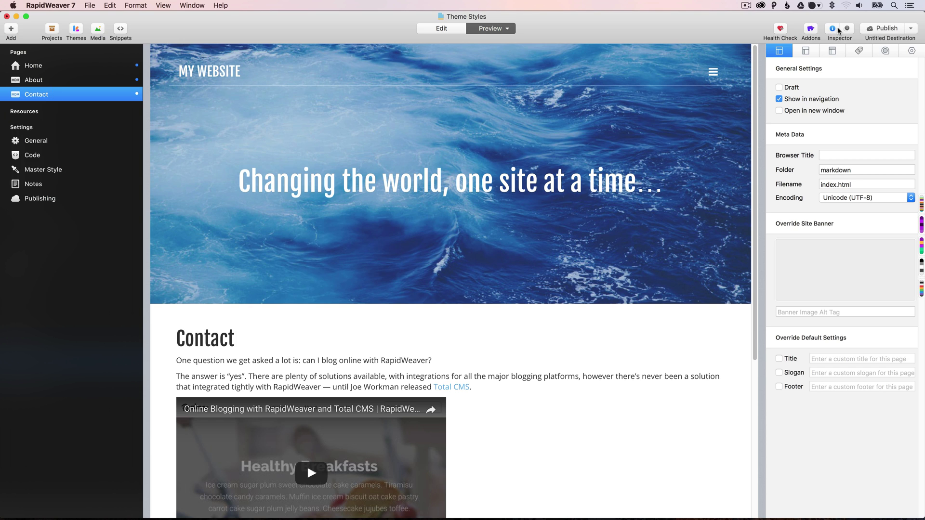
Detach the Contact page from the master style and make its slogan uppercase, comparing with About and Home
{"action": "left_click", "coordinate": [887, 51]}
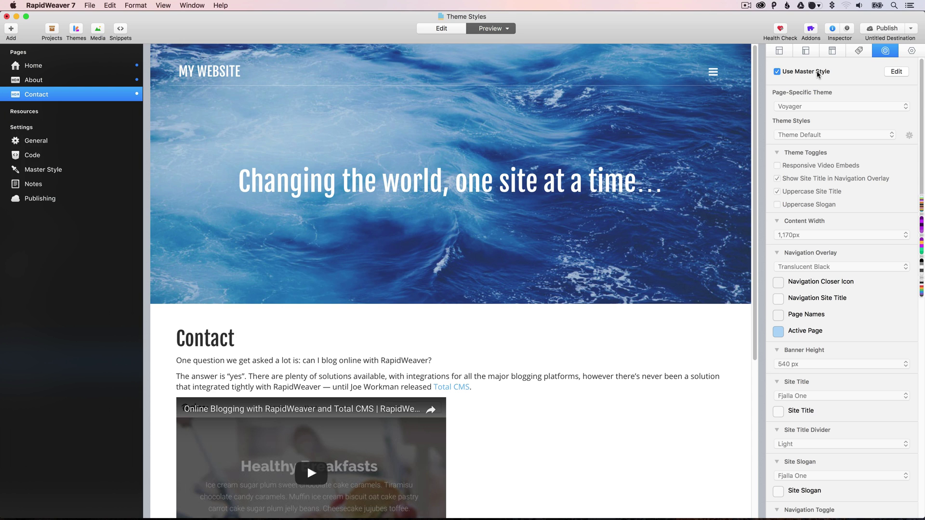
{"action": "left_click", "coordinate": [777, 72]}
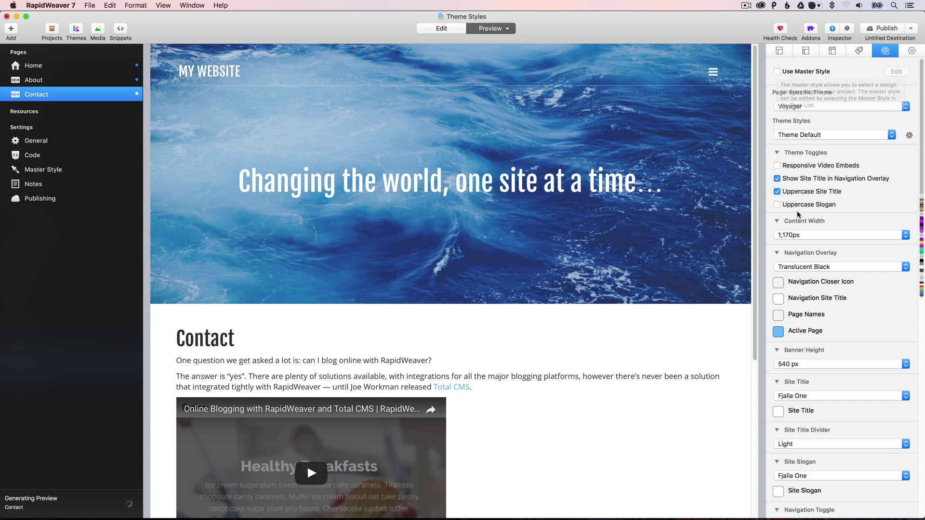
{"action": "scroll", "coordinate": [800, 241], "scroll_direction": "down", "scroll_amount": 10}
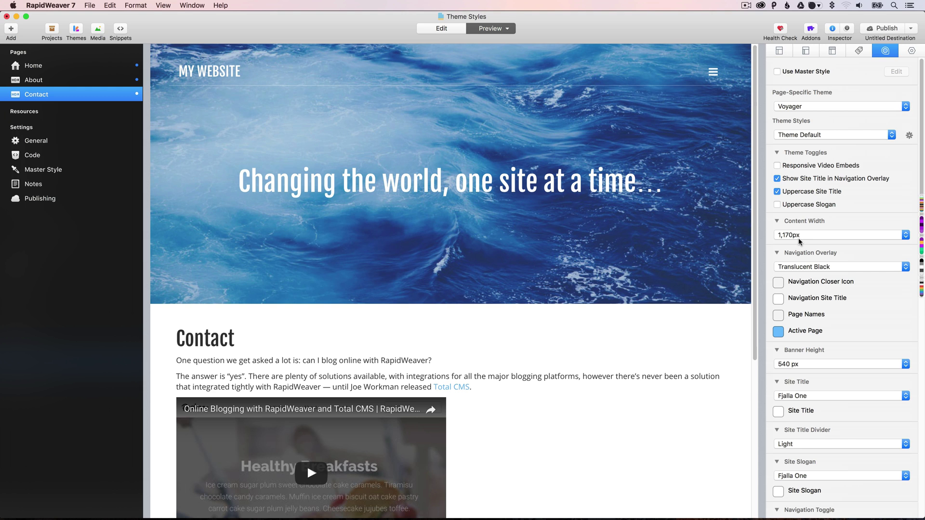
{"action": "left_click", "coordinate": [777, 205]}
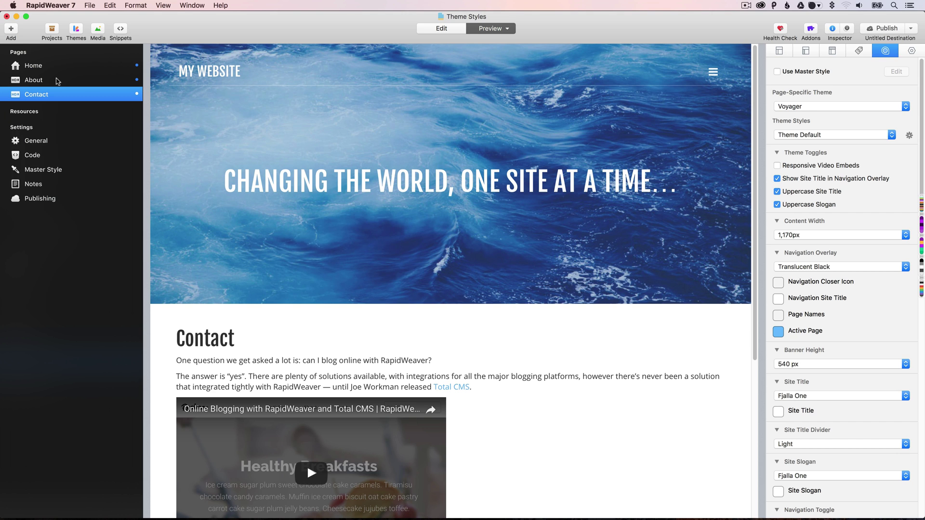
{"action": "left_click", "coordinate": [57, 81]}
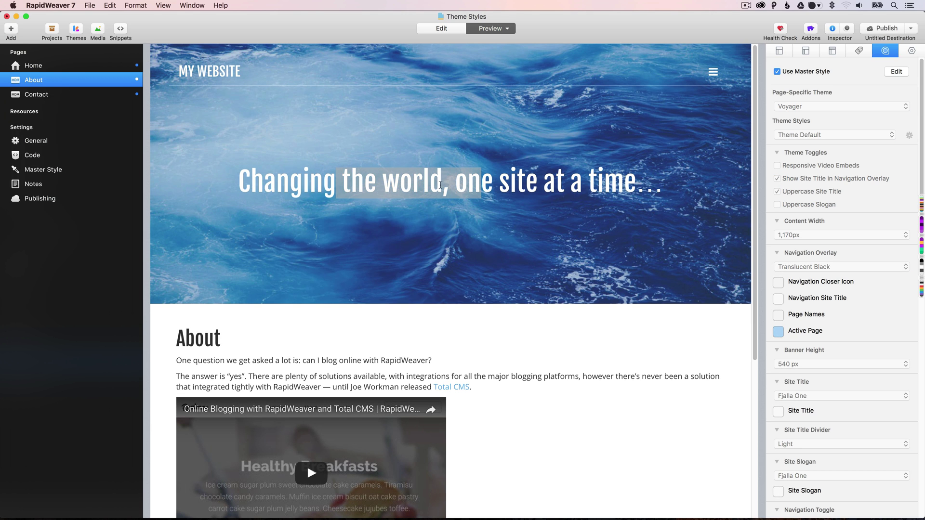
{"action": "left_click", "coordinate": [62, 68]}
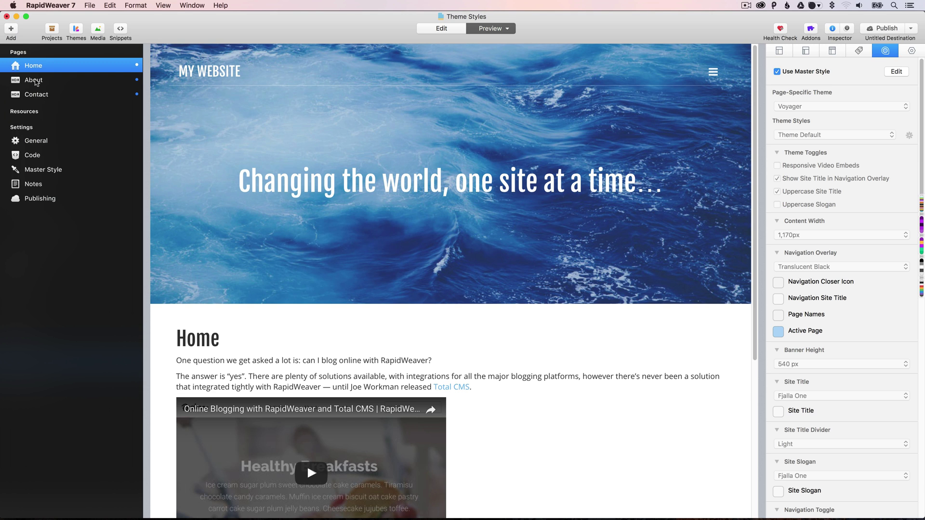
{"action": "left_click", "coordinate": [34, 95]}
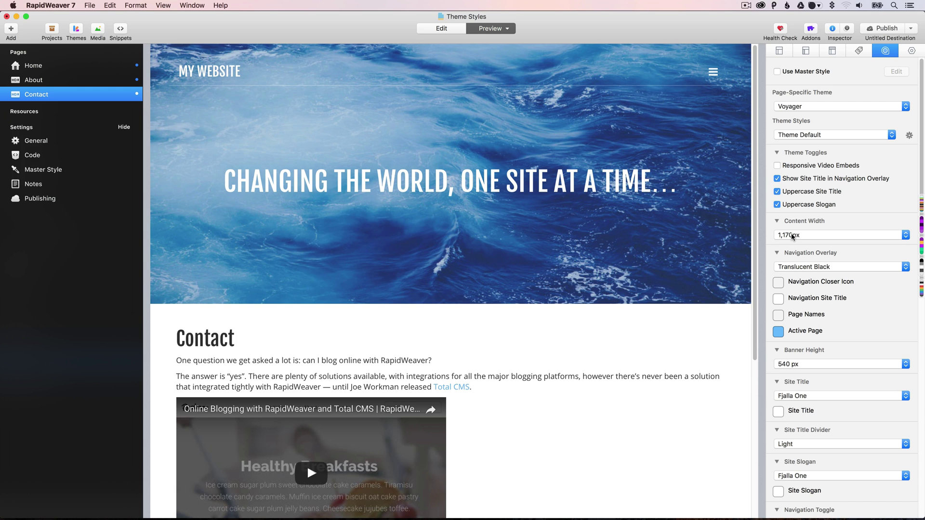
Set the Contact page content width to 870px and compare against About and Home
{"action": "left_click", "coordinate": [792, 236]}
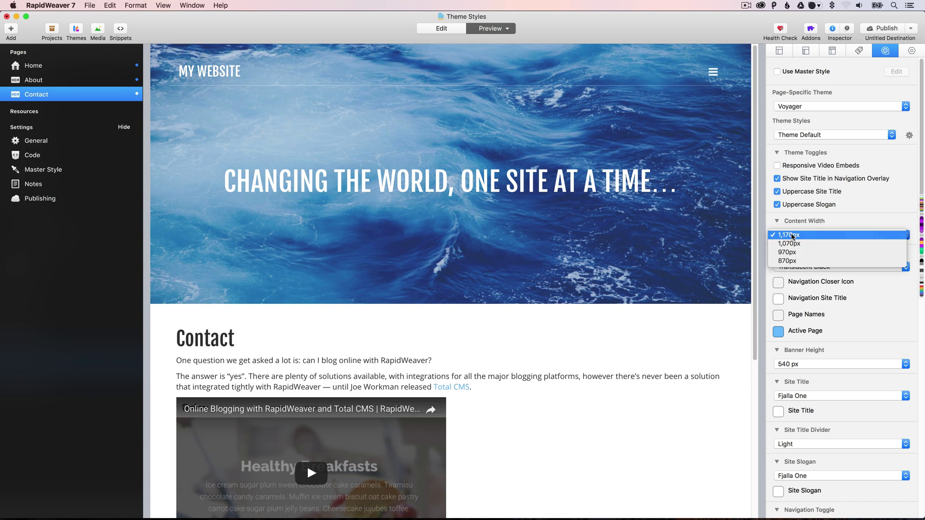
{"action": "left_click", "coordinate": [784, 263]}
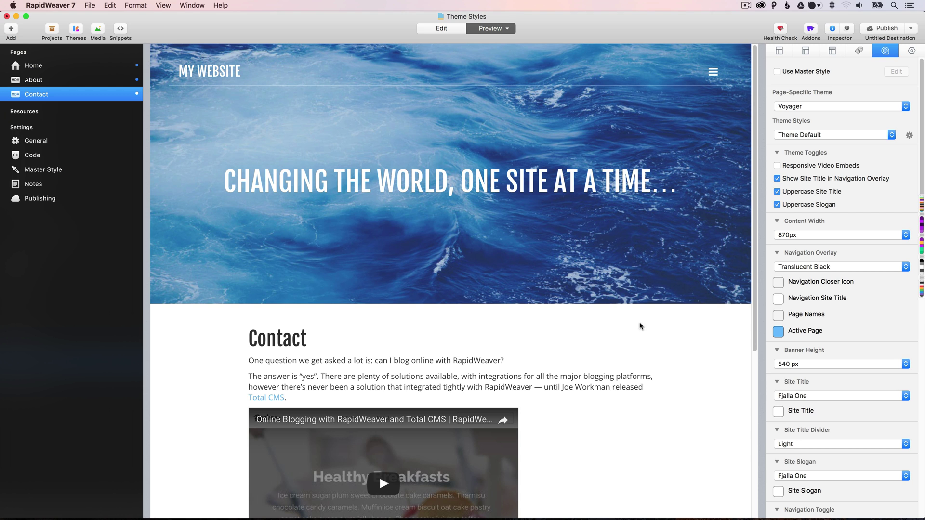
{"action": "left_click", "coordinate": [82, 81]}
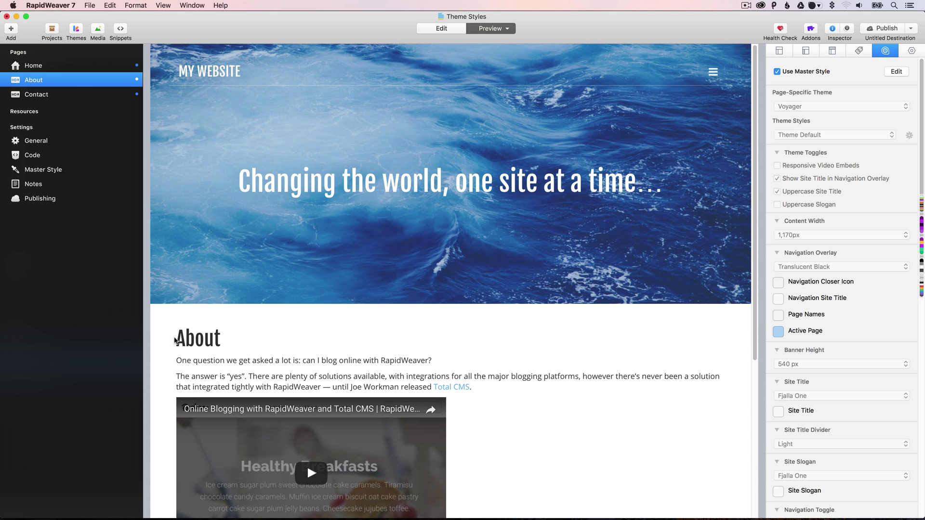
{"action": "left_click", "coordinate": [38, 65]}
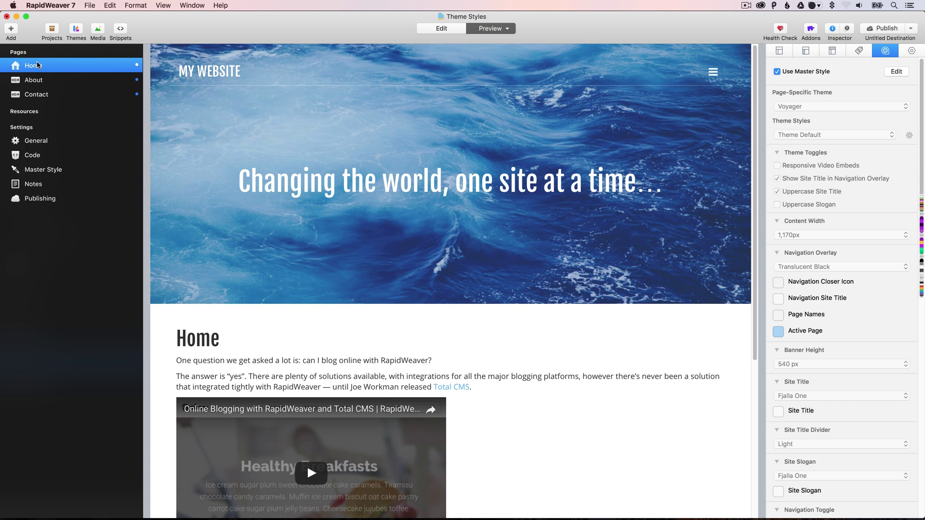
{"action": "left_click", "coordinate": [38, 95]}
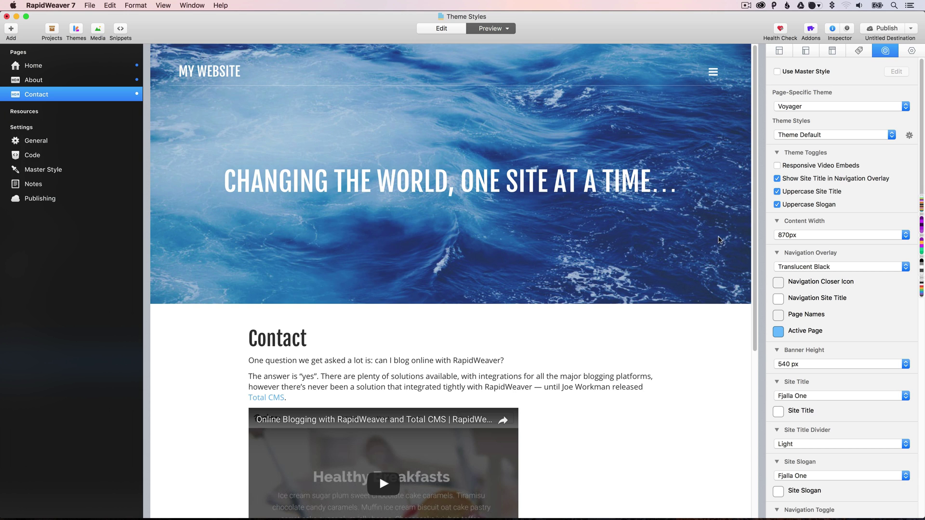
Make Contact's active-page colour red and compare navigation overlays on Contact and About
{"action": "left_click", "coordinate": [778, 331]}
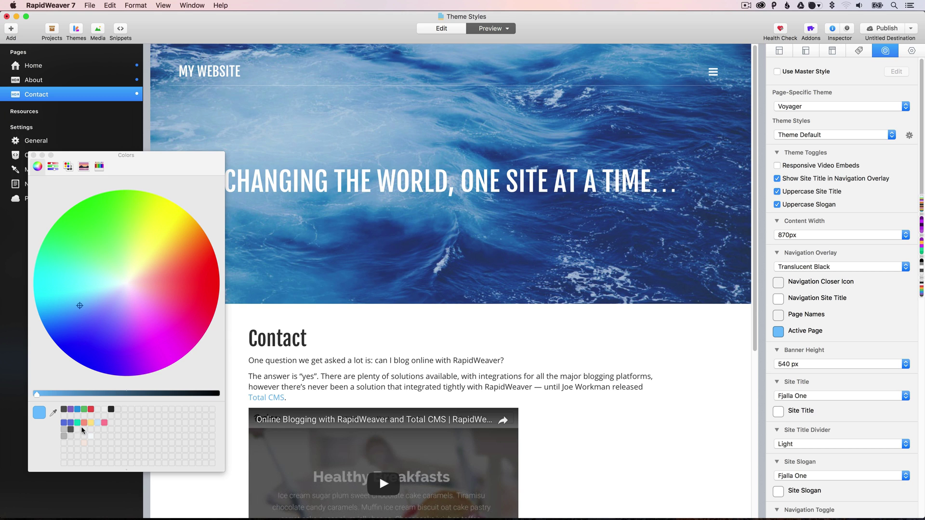
{"action": "left_click", "coordinate": [91, 409]}
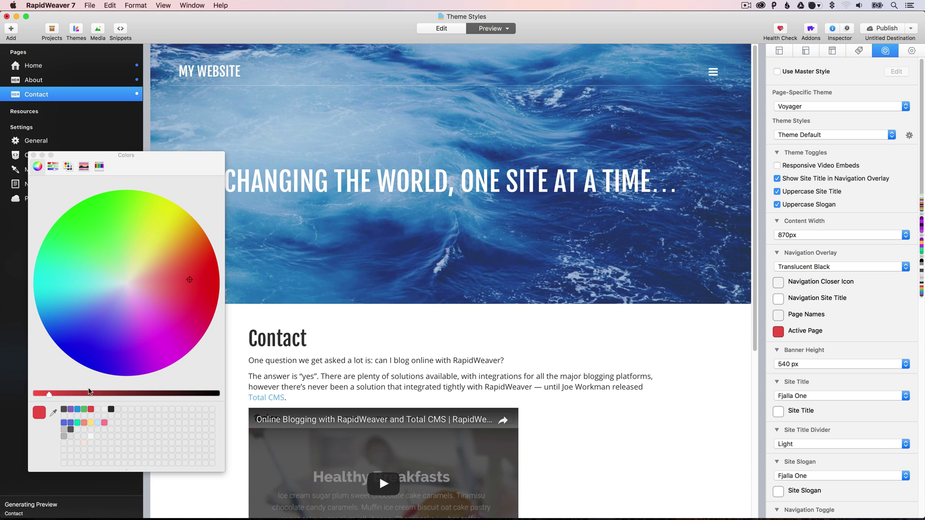
{"action": "left_click", "coordinate": [34, 155]}
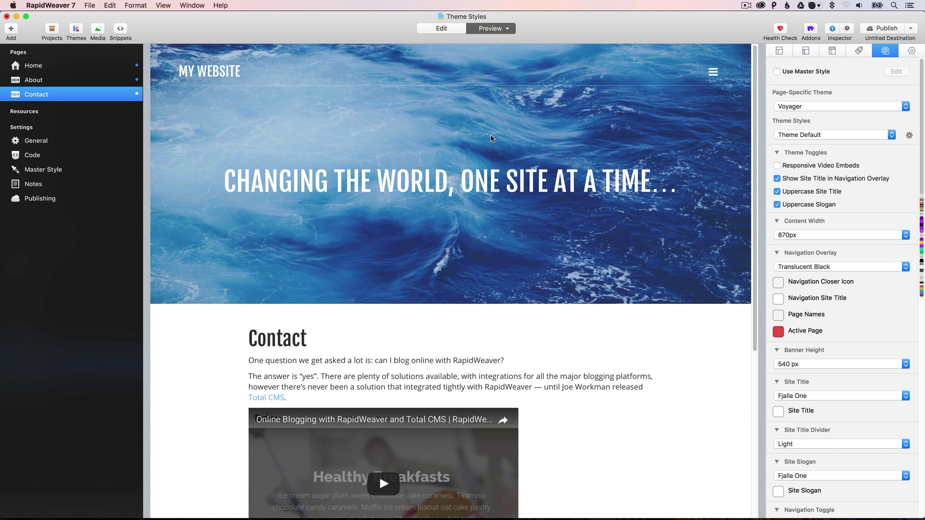
{"action": "left_click", "coordinate": [713, 72]}
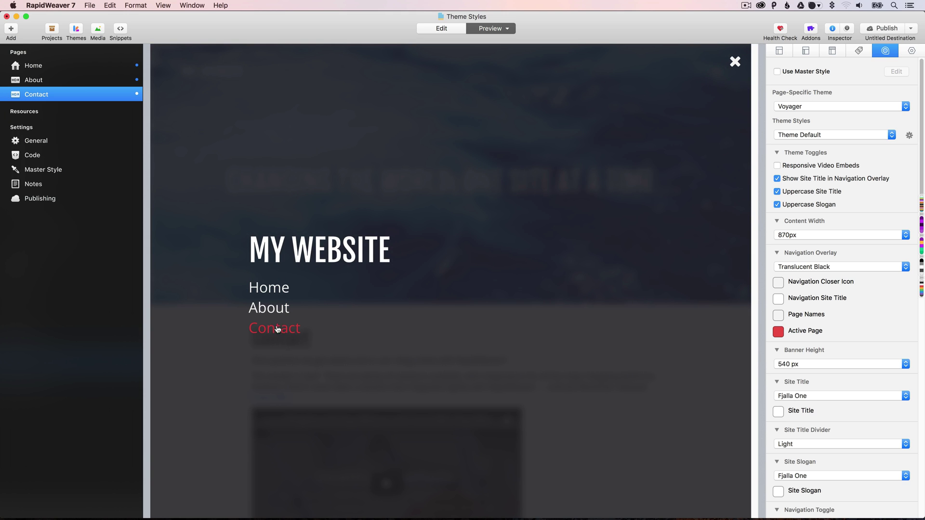
{"action": "left_click", "coordinate": [79, 82]}
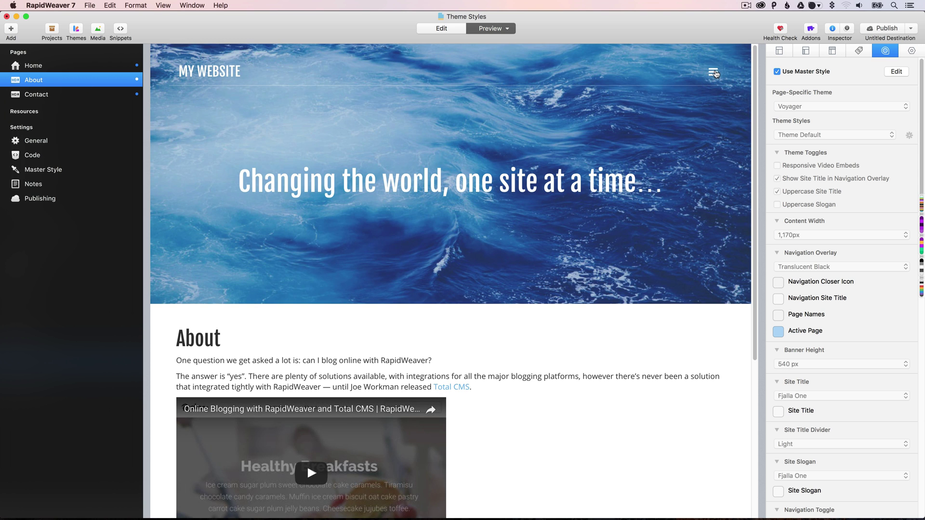
{"action": "left_click", "coordinate": [714, 72]}
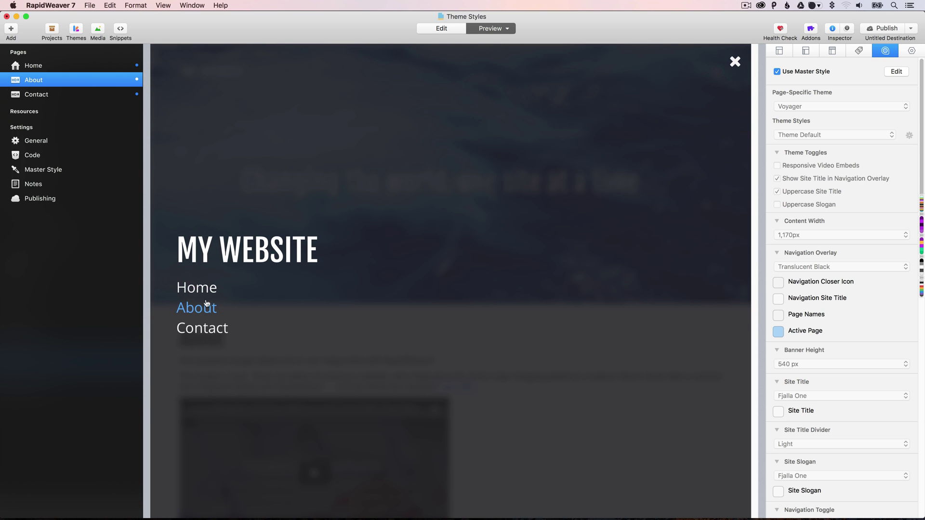
{"action": "left_click", "coordinate": [103, 95]}
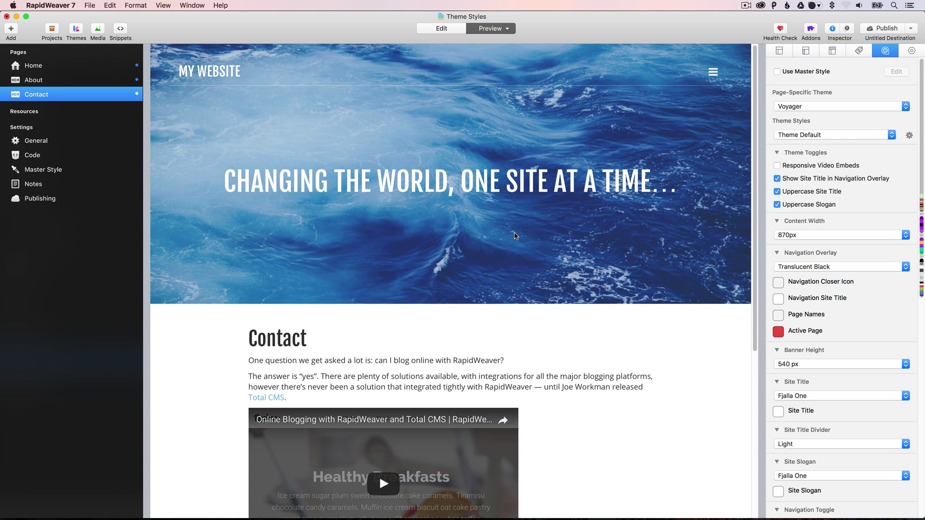
Save Contact's Voyager settings as a custom theme style titled 'Red', replacing 'Purple'
{"action": "scroll", "coordinate": [803, 413], "scroll_direction": "down", "scroll_amount": 6}
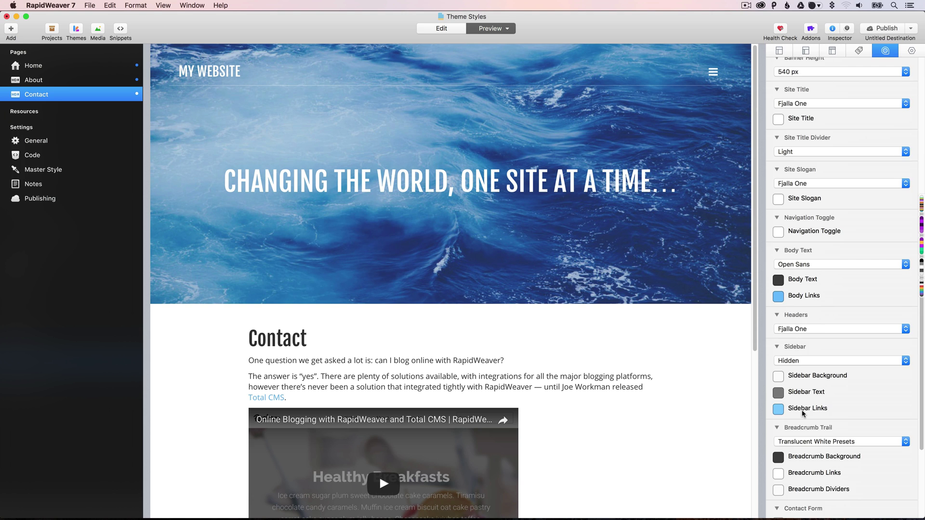
{"action": "scroll", "coordinate": [803, 413], "scroll_direction": "up", "scroll_amount": 6}
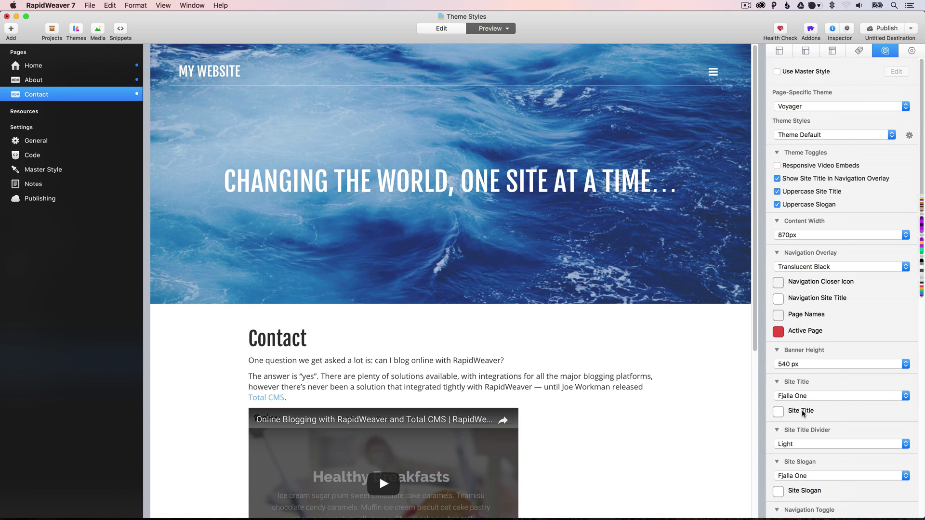
{"action": "left_click", "coordinate": [909, 137]}
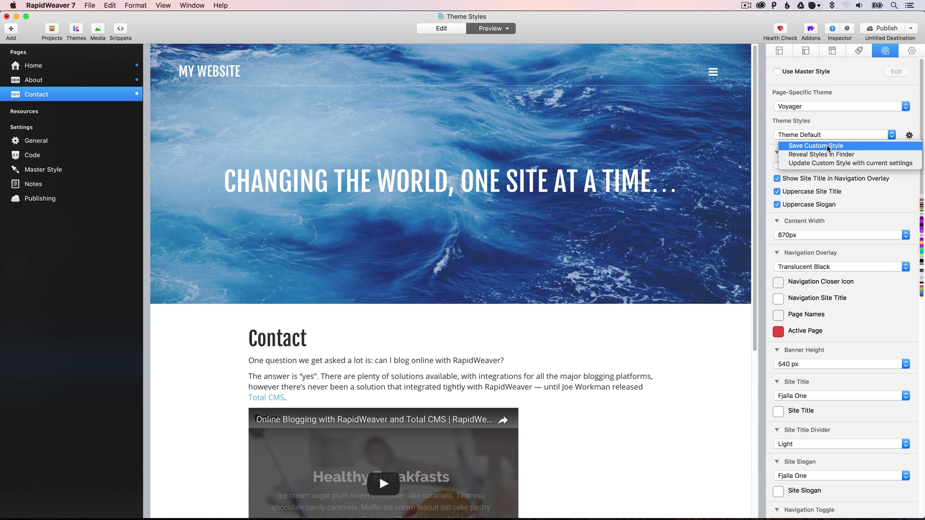
{"action": "left_click", "coordinate": [828, 145]}
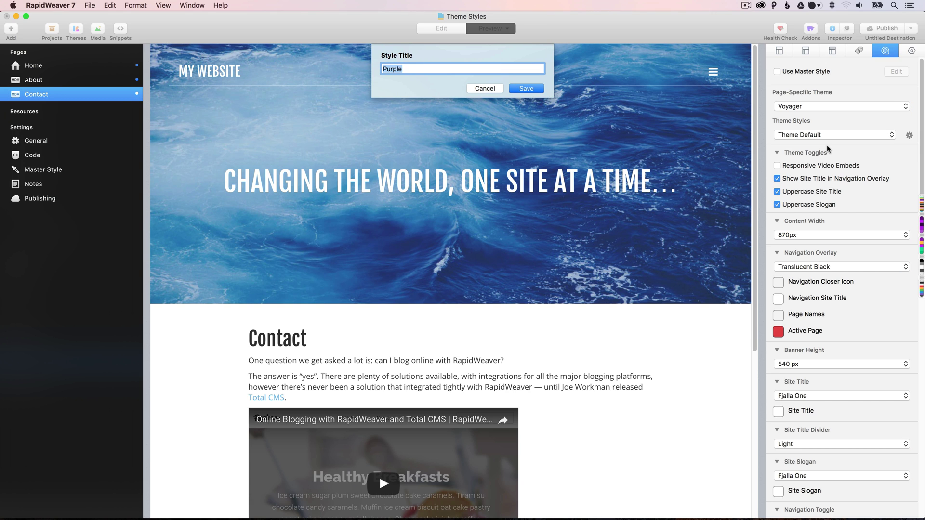
{"action": "type", "text": "Red"}
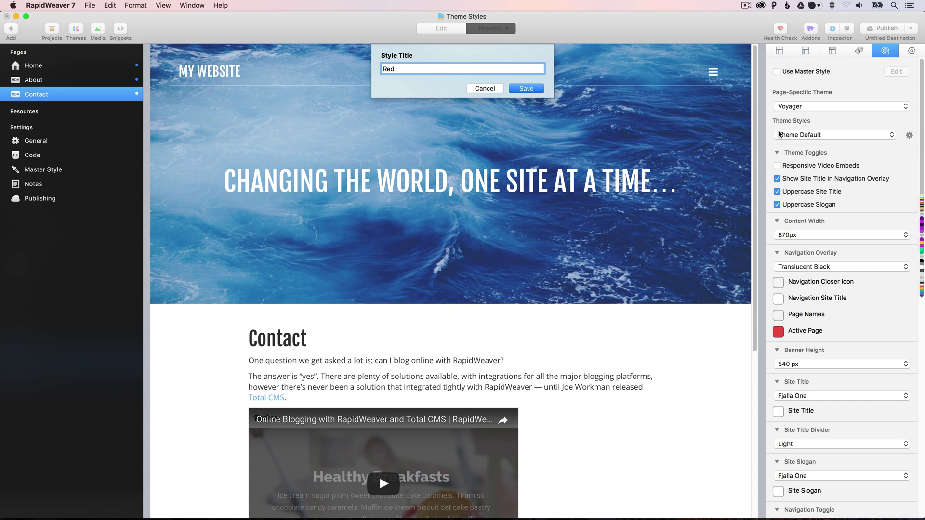
{"action": "left_click", "coordinate": [520, 89]}
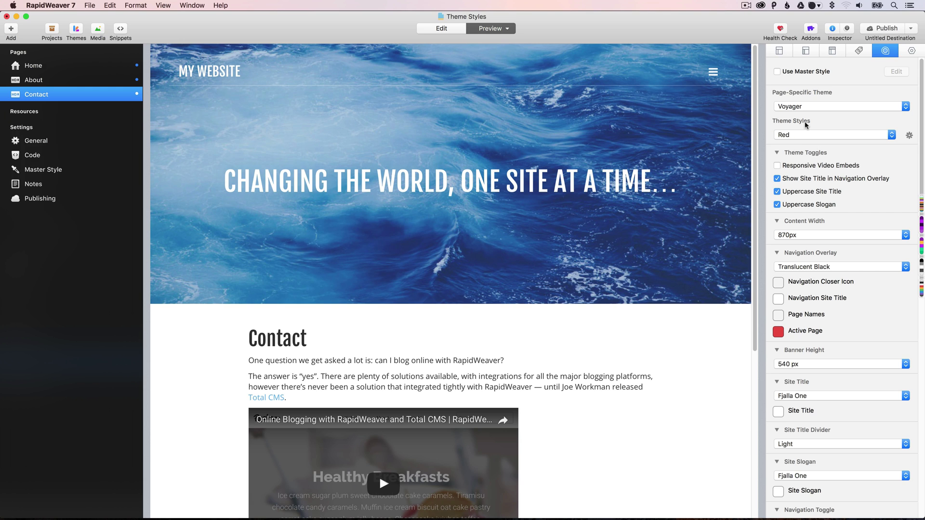
{"action": "left_click", "coordinate": [804, 135]}
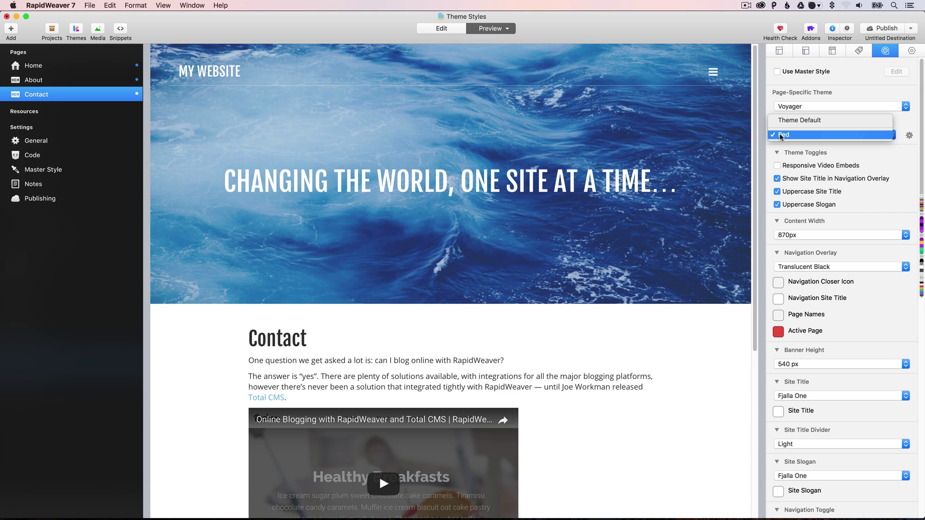
Keep Red on Contact, then switch About off the master style and apply the Red style
{"action": "left_click", "coordinate": [784, 135]}
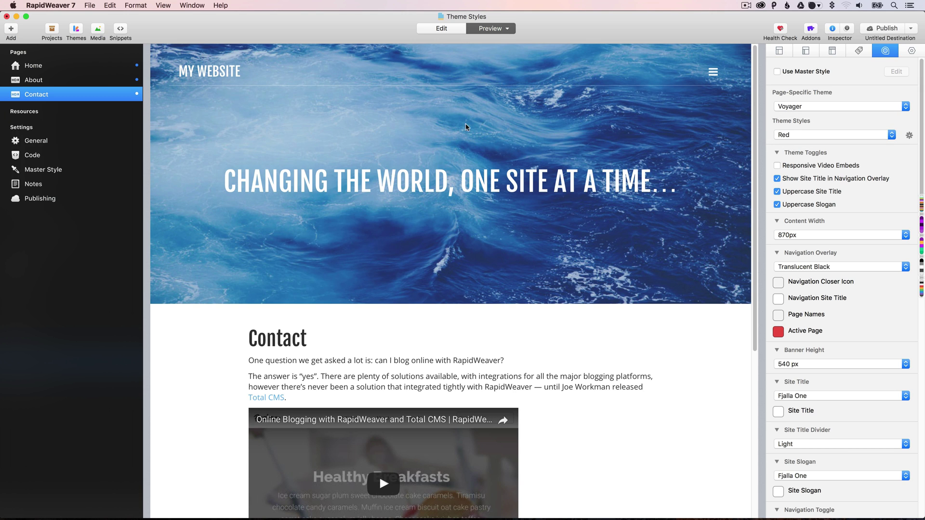
{"action": "left_click", "coordinate": [75, 83]}
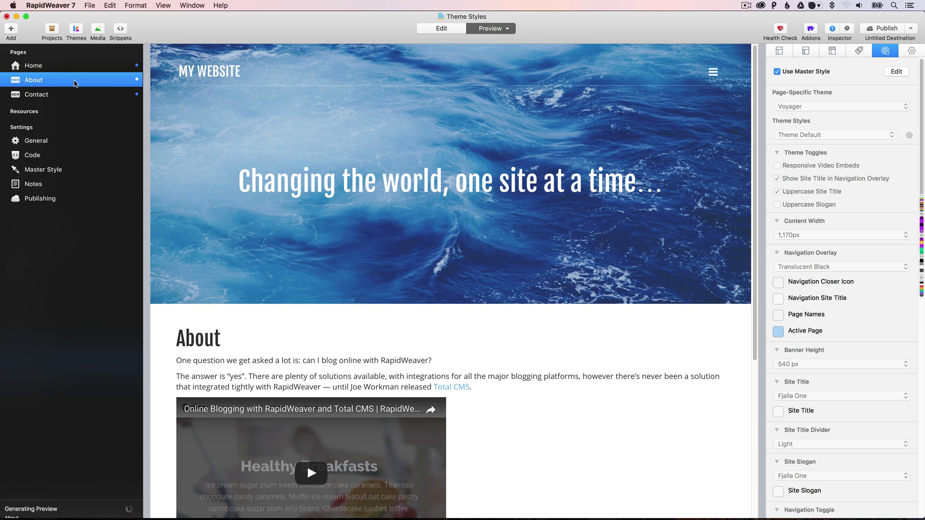
{"action": "left_click", "coordinate": [776, 71]}
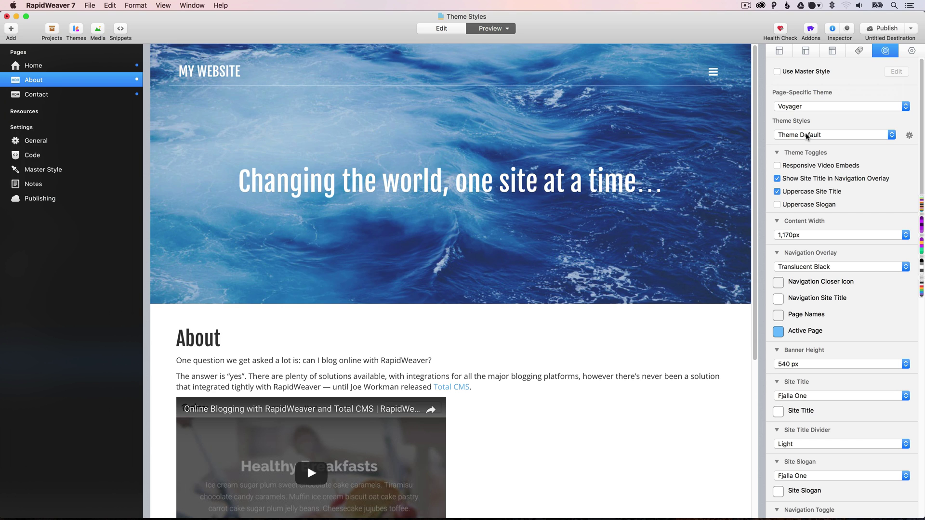
{"action": "left_click", "coordinate": [807, 135]}
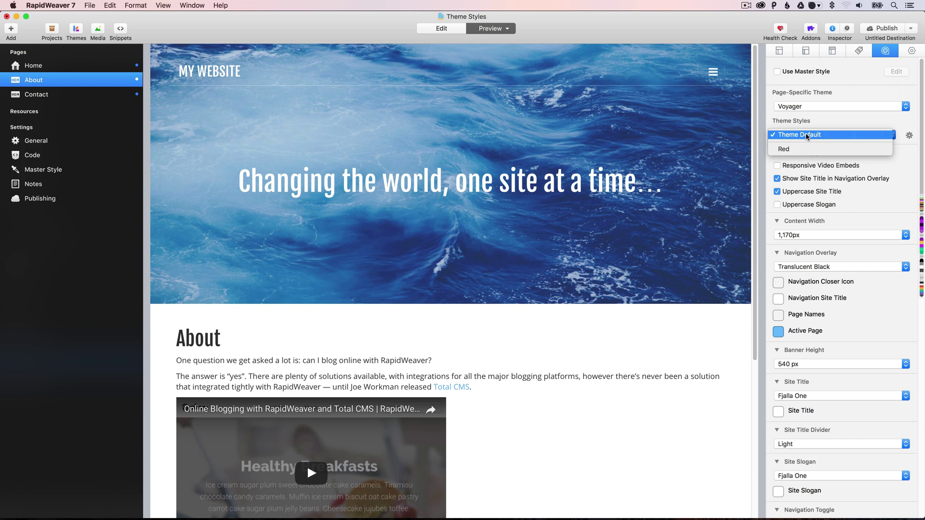
{"action": "left_click", "coordinate": [783, 149]}
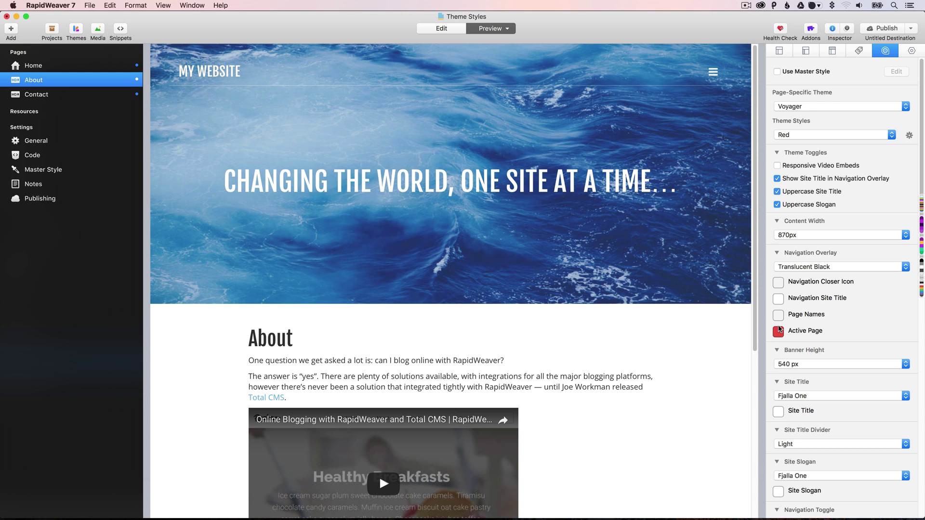
{"action": "left_click", "coordinate": [713, 73]}
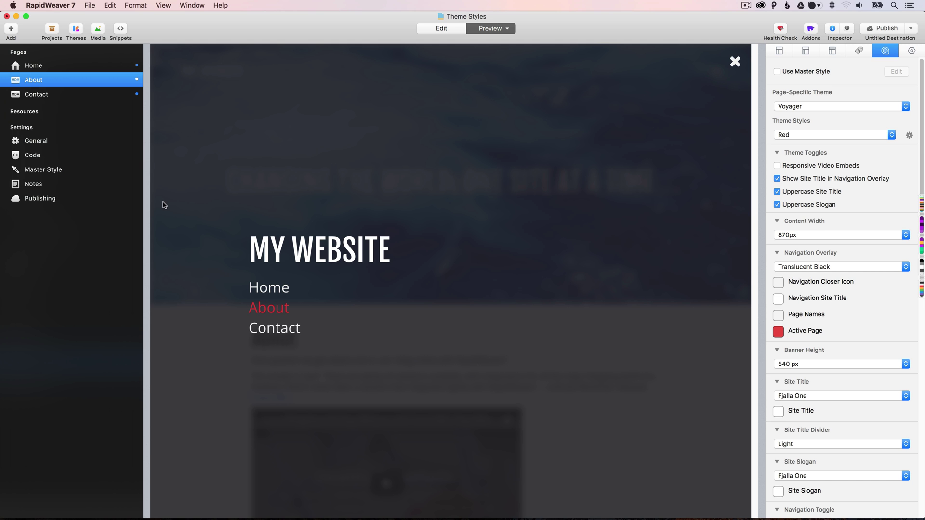
{"action": "left_click", "coordinate": [272, 332]}
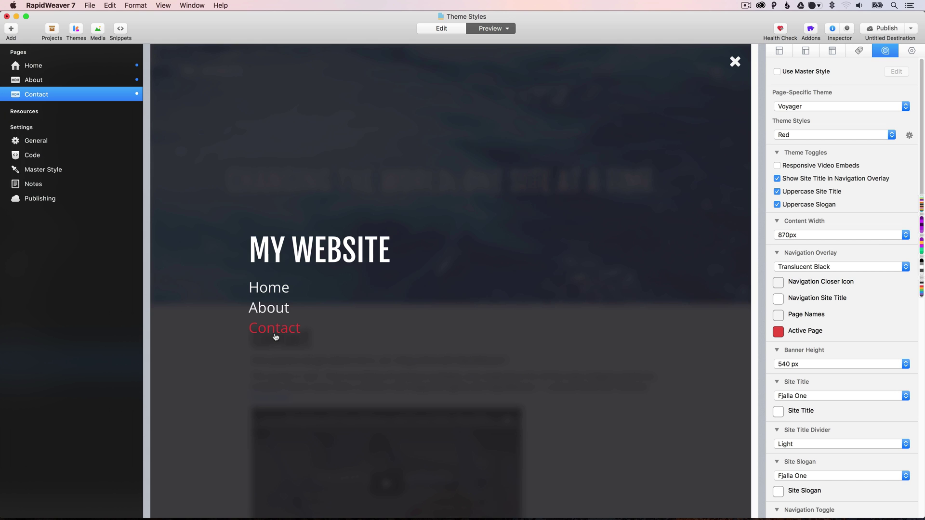
{"action": "left_click", "coordinate": [266, 291]}
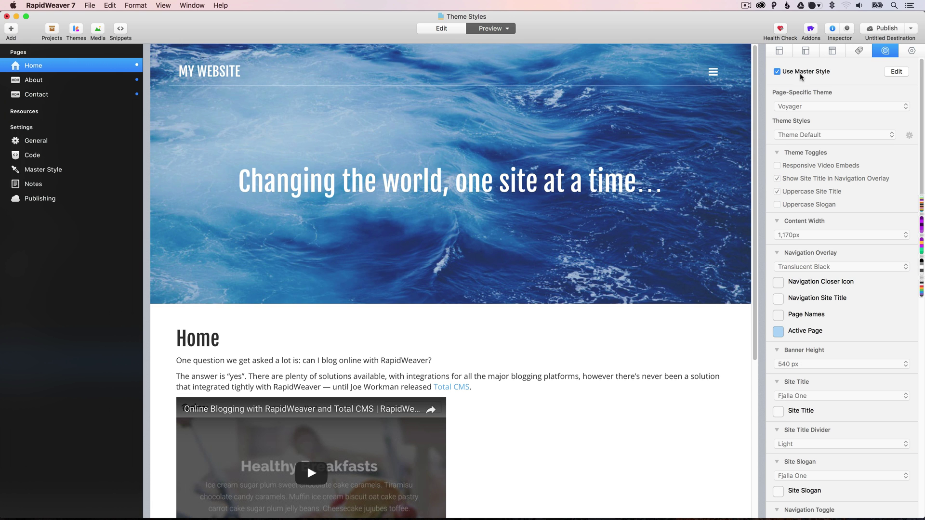
{"action": "left_click", "coordinate": [712, 73]}
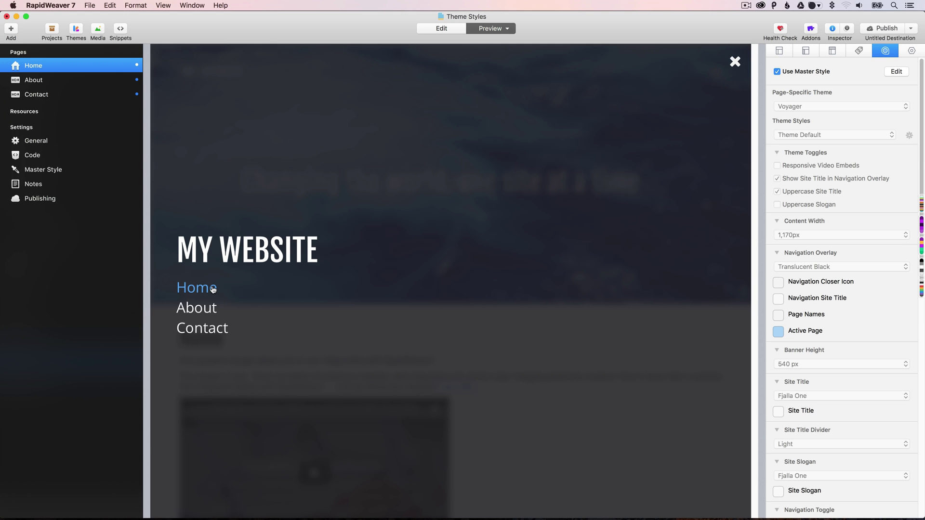
{"action": "left_click", "coordinate": [83, 80]}
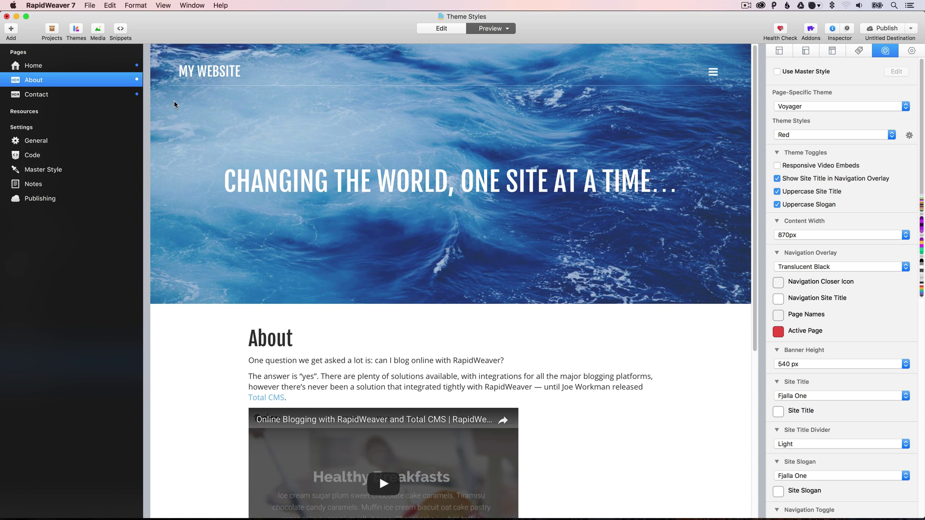
Return About to the master style, set the master content width to 870px, then view About and Home
{"action": "left_click", "coordinate": [776, 71]}
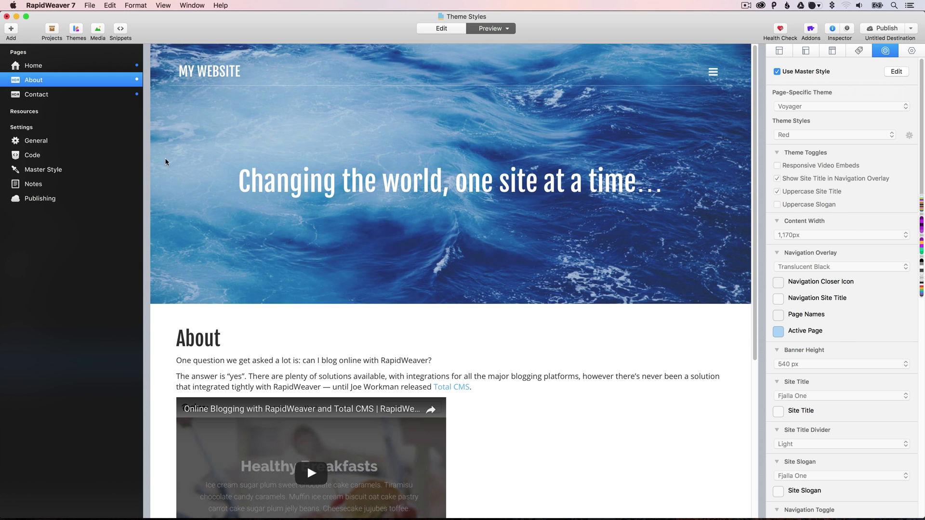
{"action": "left_click", "coordinate": [93, 169]}
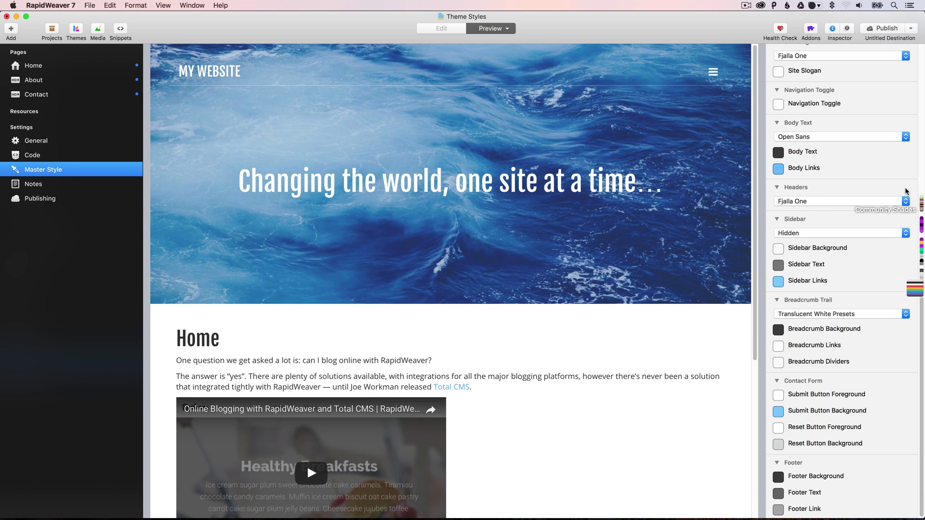
{"action": "scroll", "coordinate": [867, 193], "scroll_direction": "up", "scroll_amount": 10}
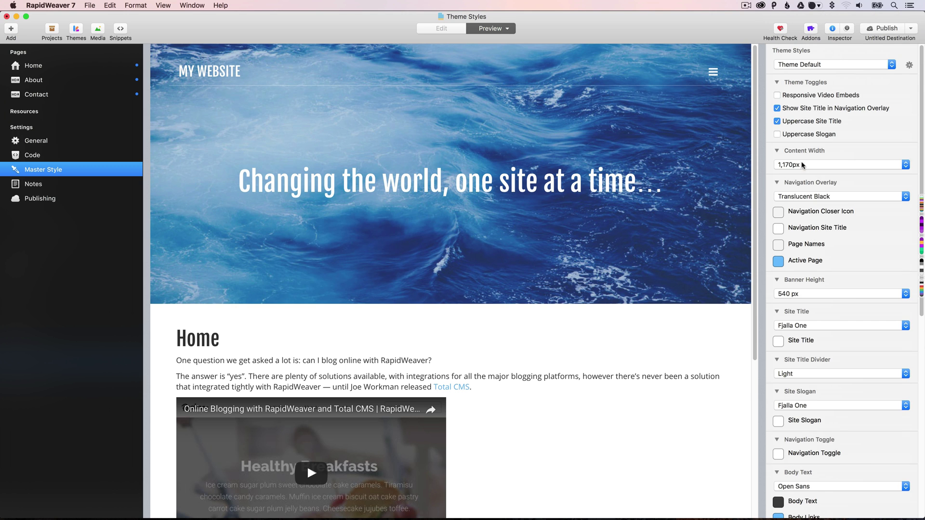
{"action": "left_click", "coordinate": [802, 164]}
{"action": "left_click", "coordinate": [773, 191]}
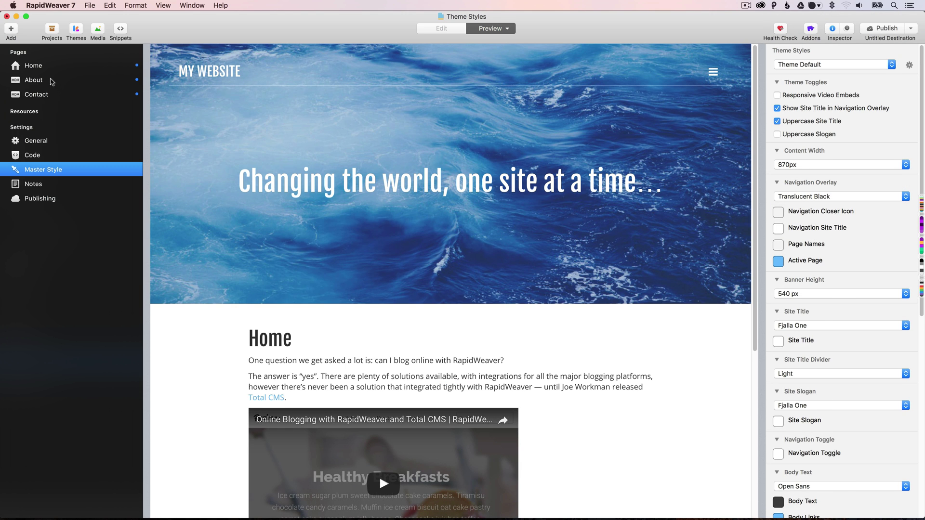
{"action": "left_click", "coordinate": [53, 82]}
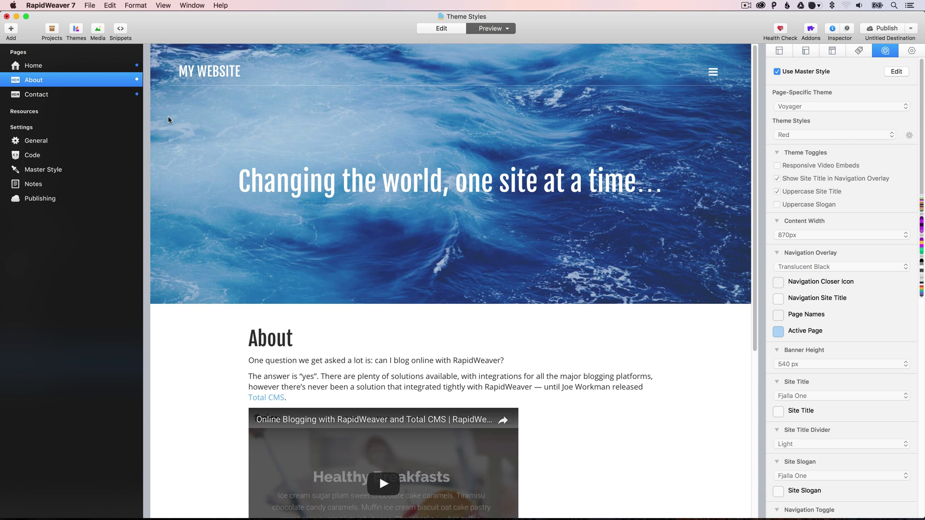
{"action": "left_click", "coordinate": [67, 66]}
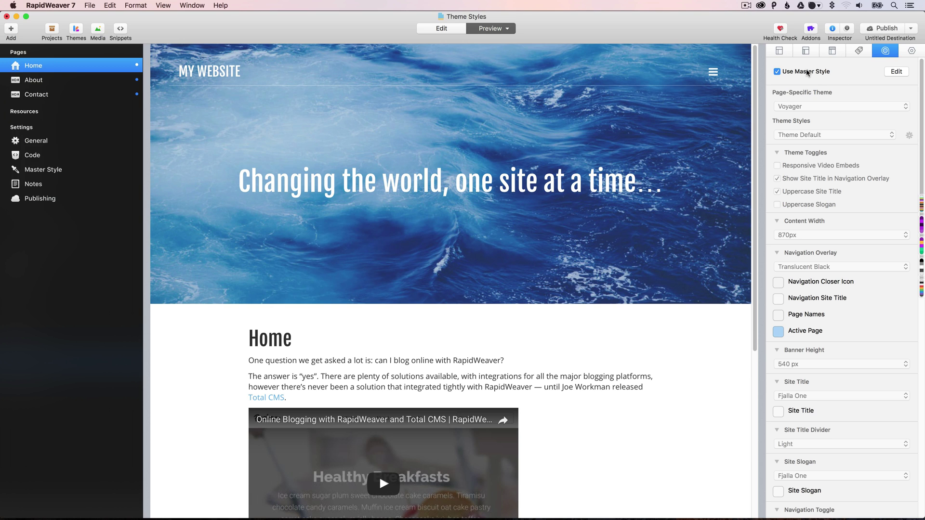
Select the Contact page to view its Red theme style settings
{"action": "left_click", "coordinate": [46, 99]}
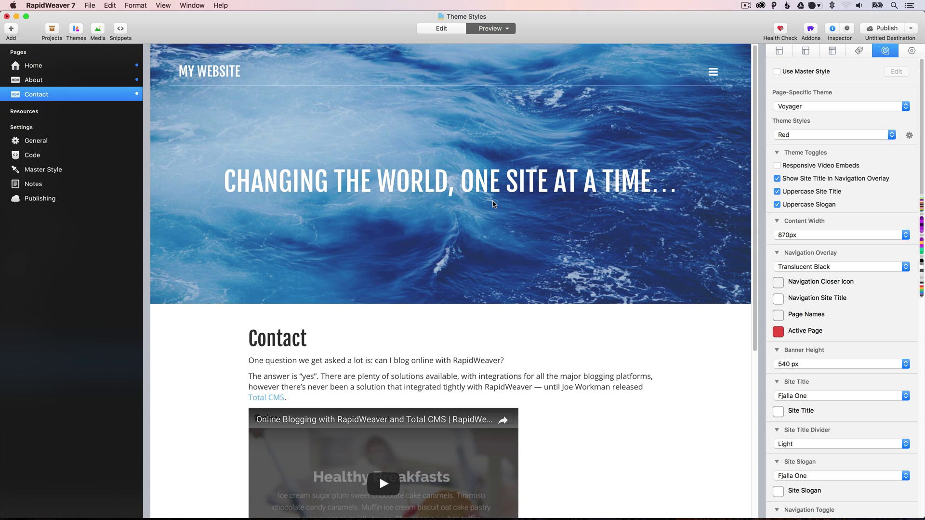